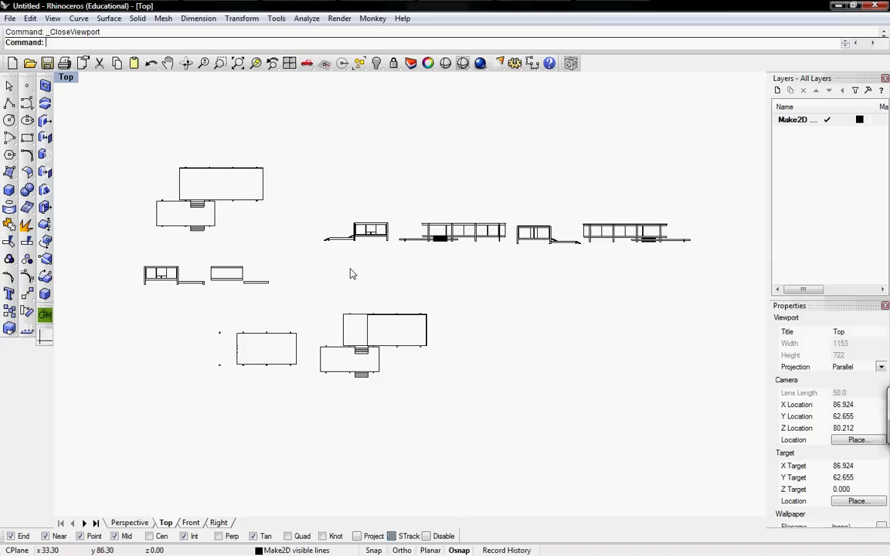
right_drag(387, 296, 378, 301)
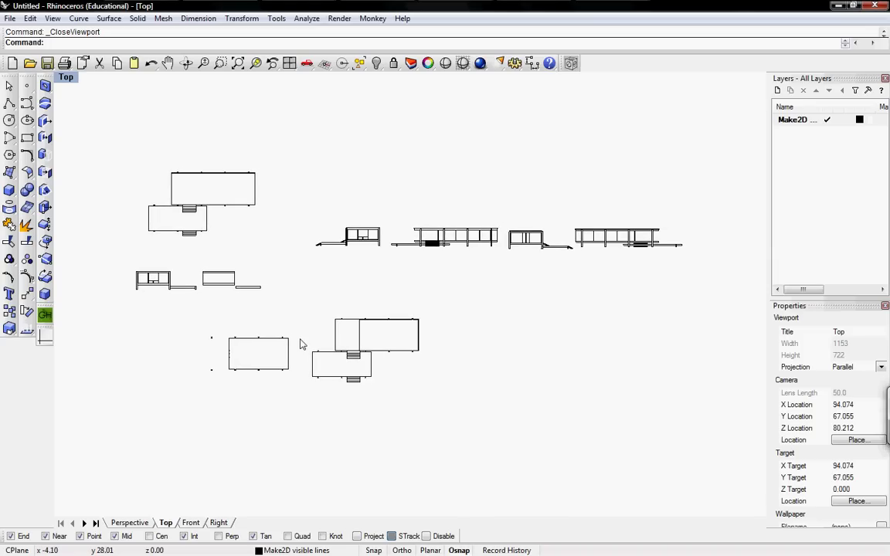
right_drag(302, 344, 333, 313)
scroll(369, 316, up, 2)
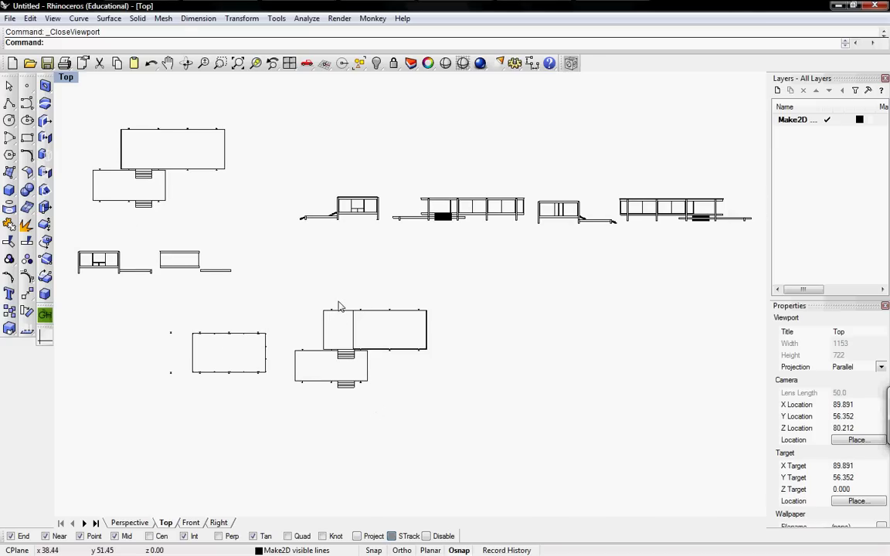
Create a 17 x 11 inch landscape page layout named "floor plan" with printer None and an initial detail count of 0.
text(Layout)
key(Return)
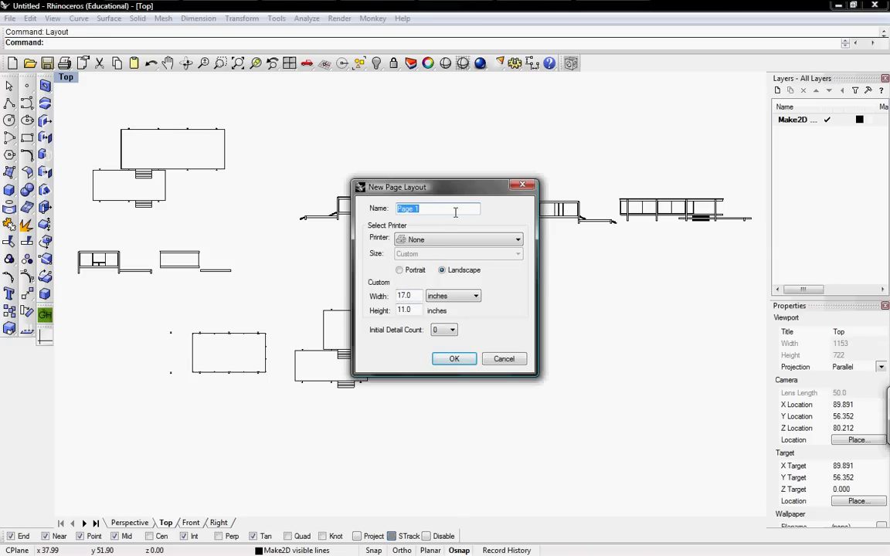
text(floor plan)
click(430, 241)
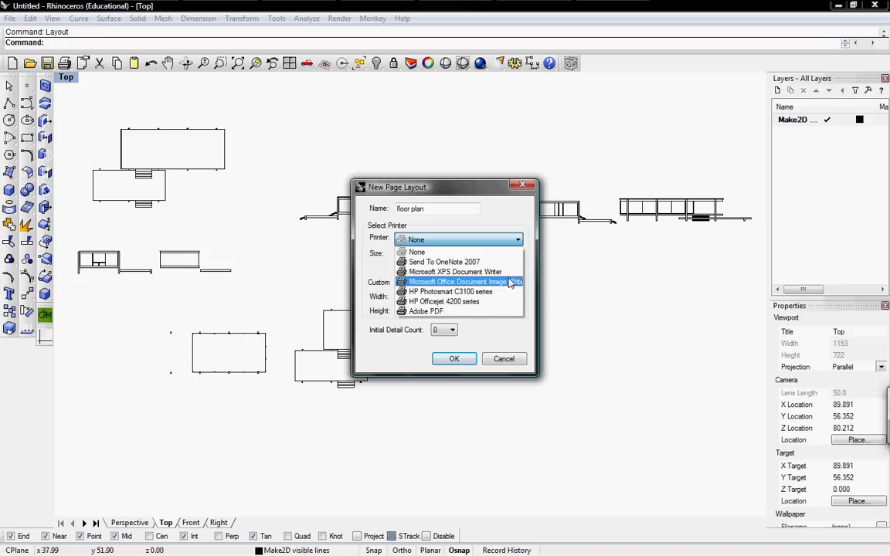
click(374, 267)
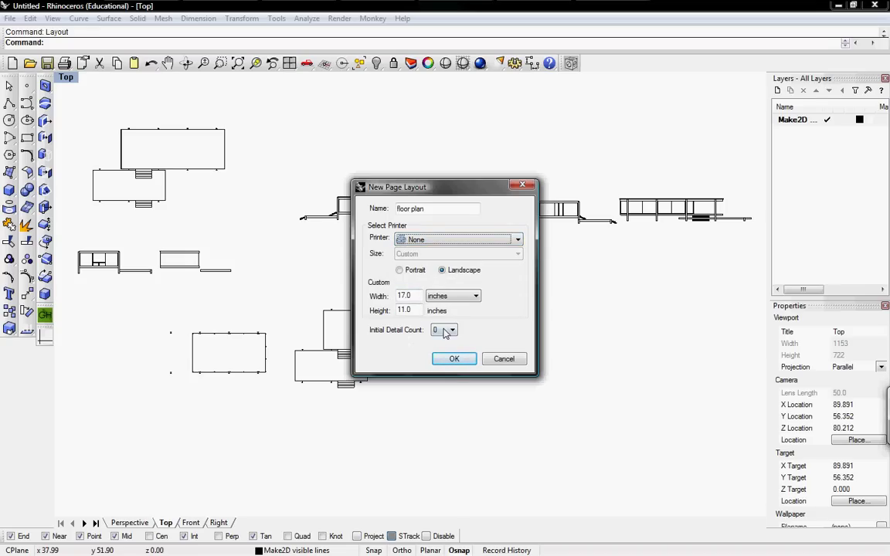
click(447, 331)
click(445, 332)
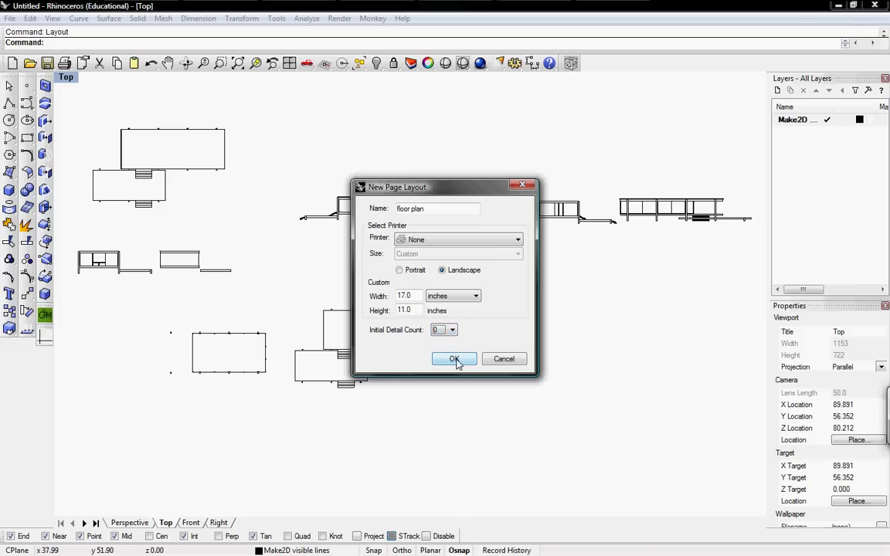
click(455, 360)
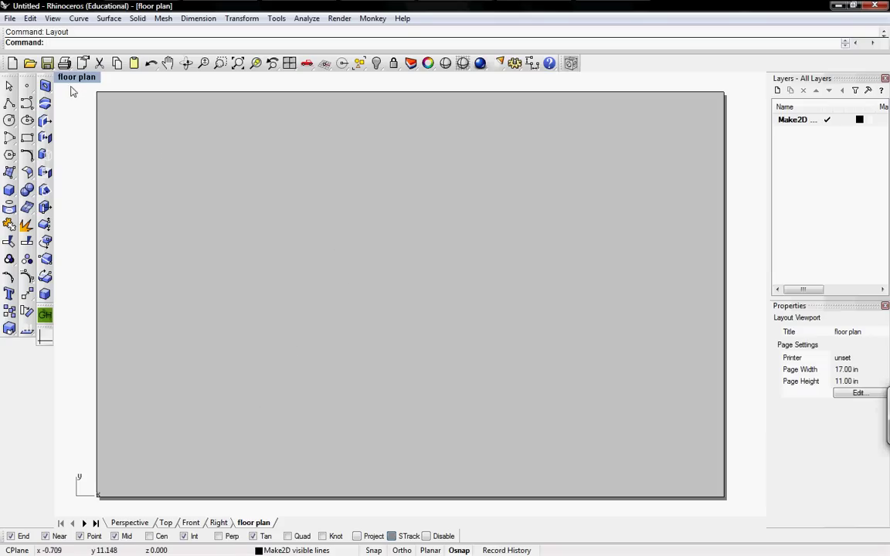
key(Return)
click(502, 358)
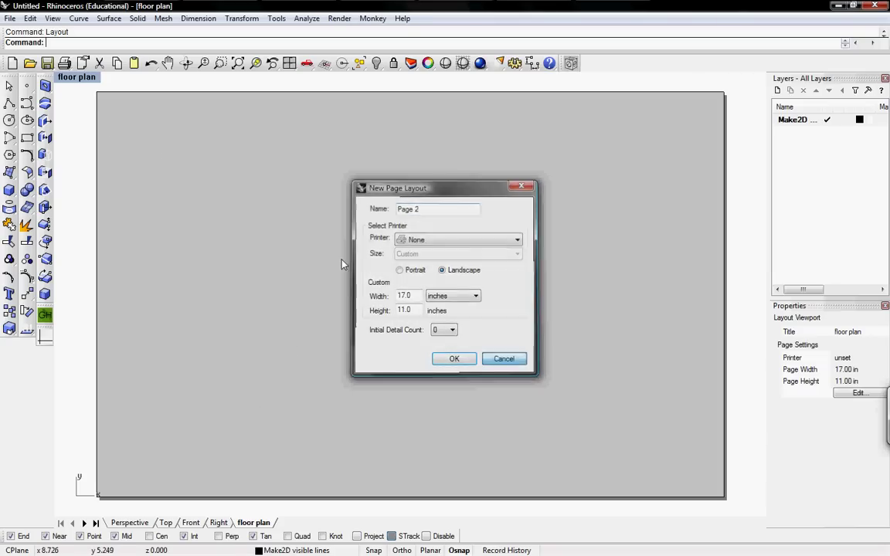
Add a Top-projection detail to the floor plan page, filling the sheet except for a narrow margin along its edges.
click(77, 79)
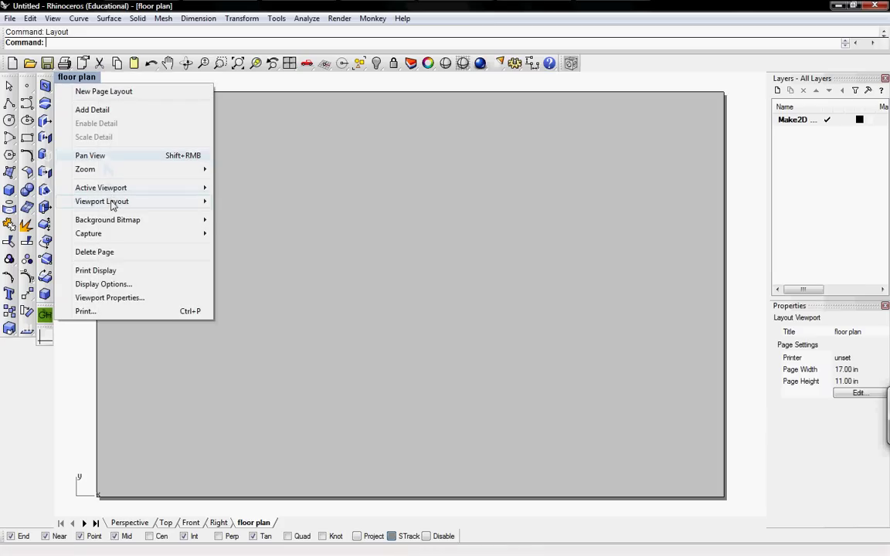
click(104, 110)
click(108, 104)
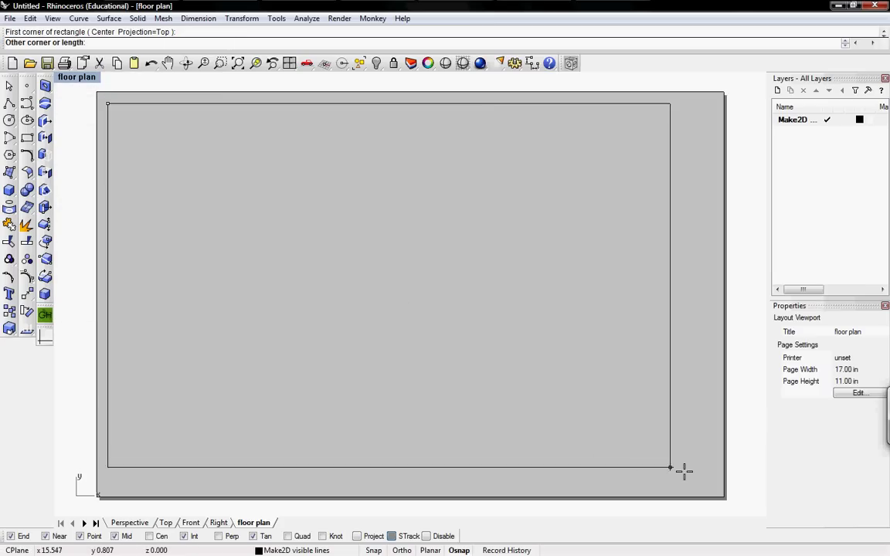
click(711, 484)
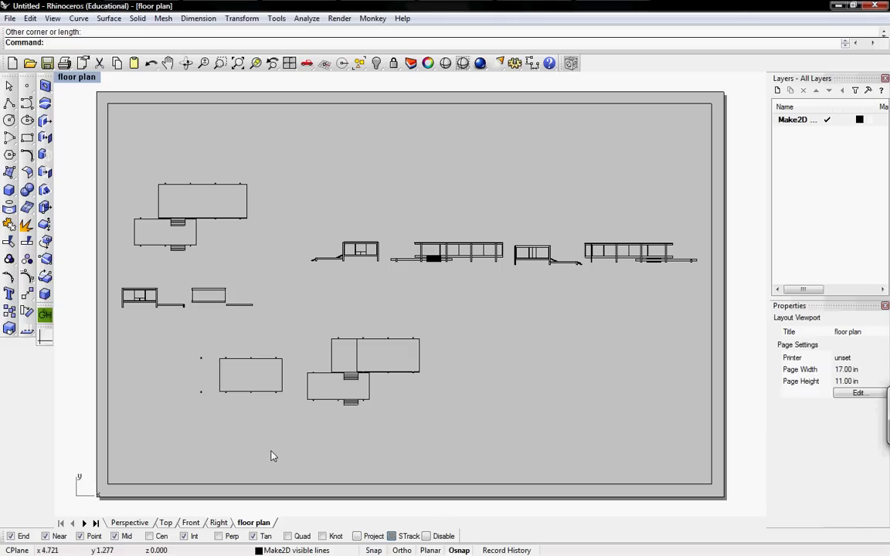
In the Top view, move the upper plan, the sections and the elevations well above the two lower plans.
click(165, 523)
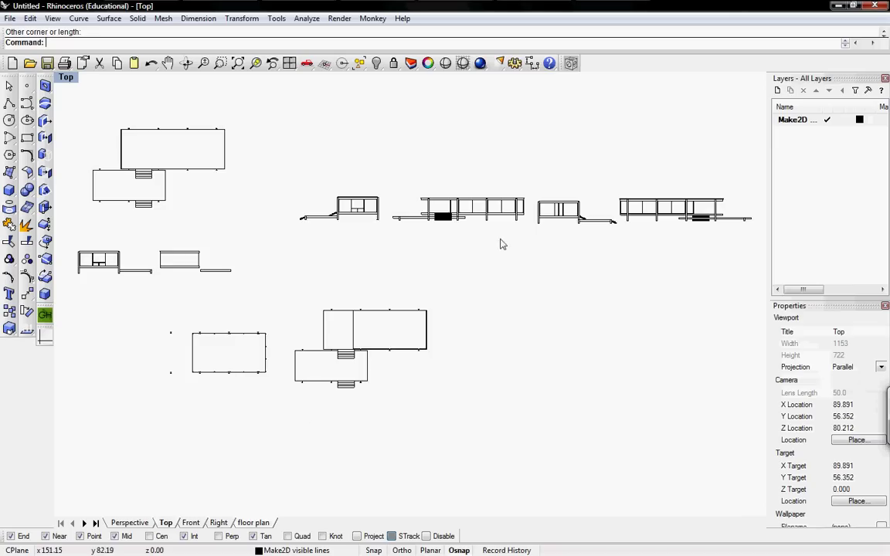
scroll(500, 242, down, 3)
drag(331, 232, 226, 312)
drag(313, 293, 312, 193)
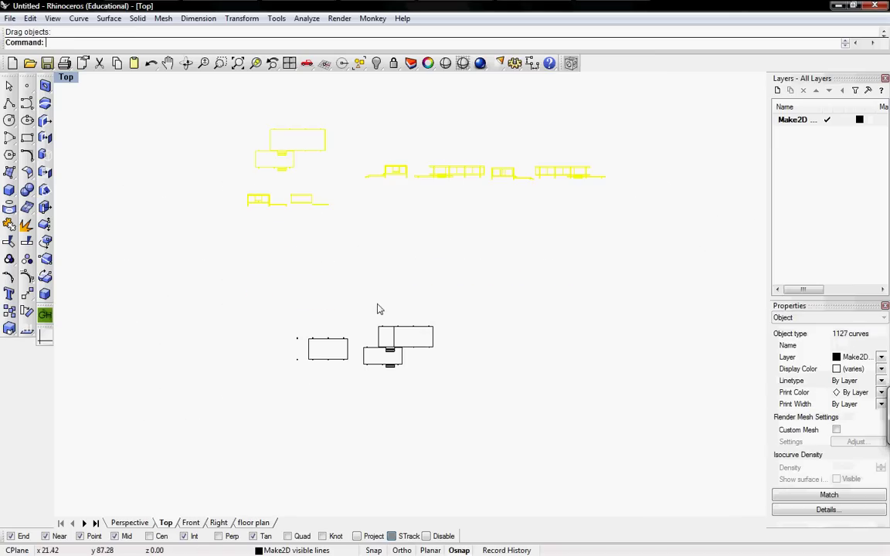
click(254, 523)
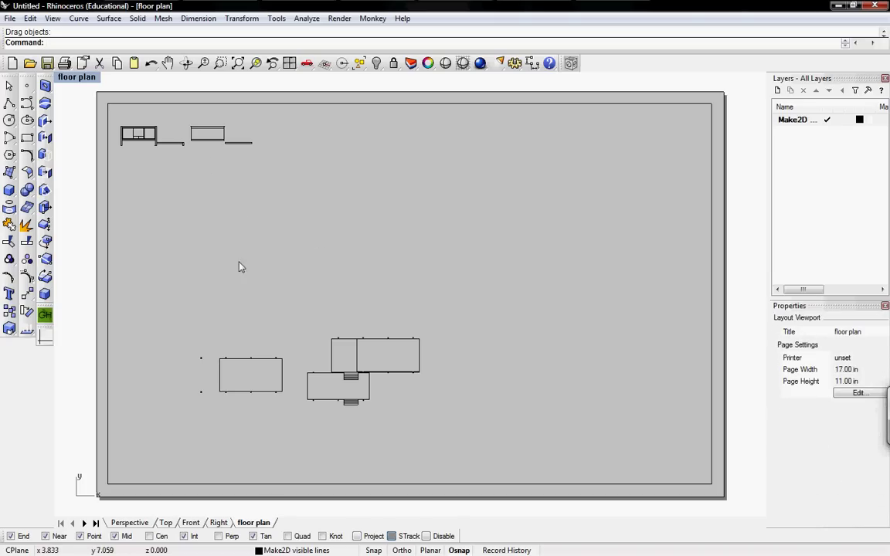
Move the two small section drawings in the Top view above the row of elevations, out of the floor plan detail's area.
click(165, 523)
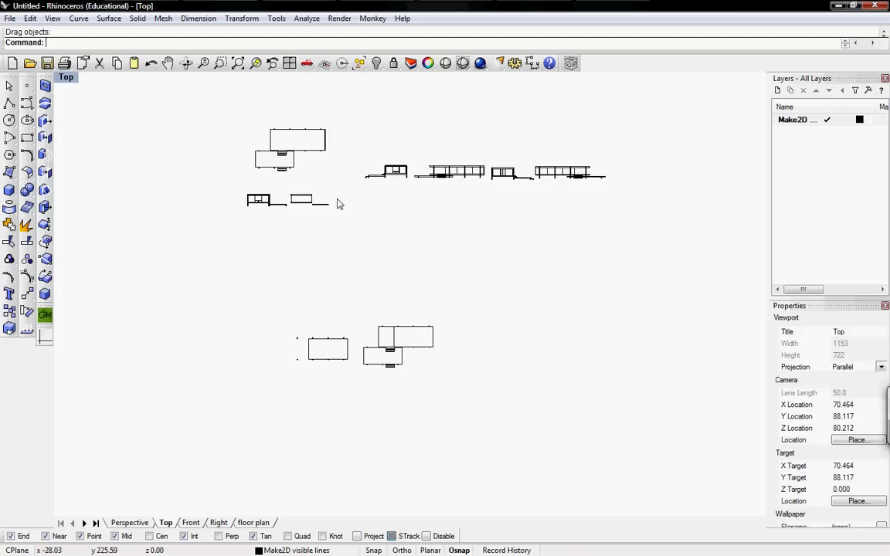
drag(355, 224, 398, 135)
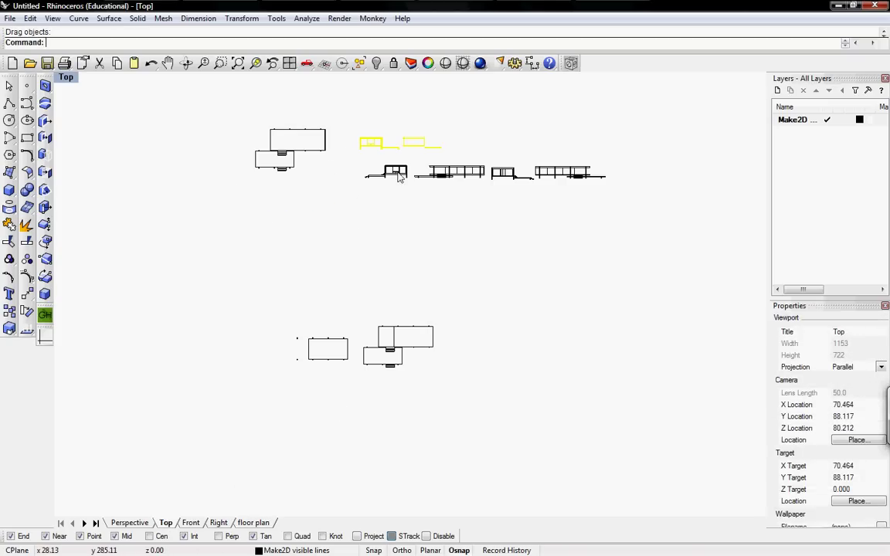
click(255, 524)
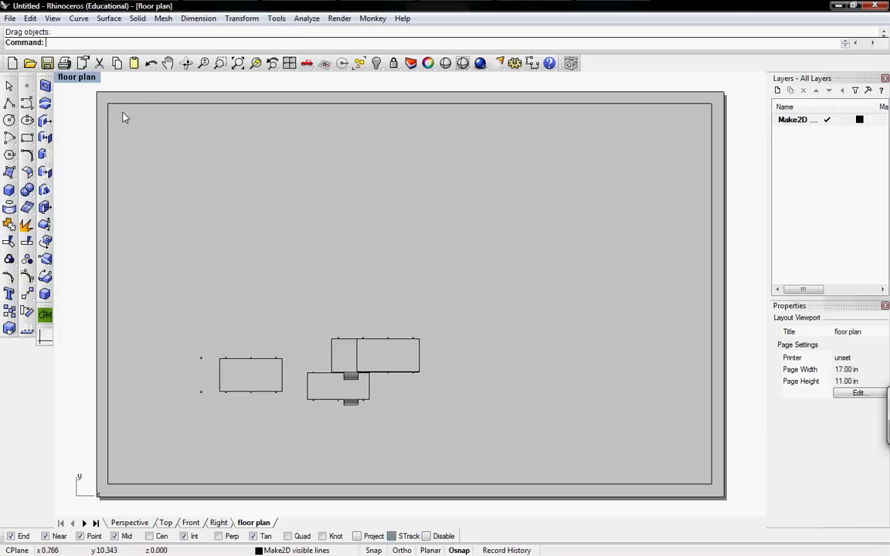
Enable the detail on the floor plan page and hide the grid and its axes in all viewports.
right_click(68, 78)
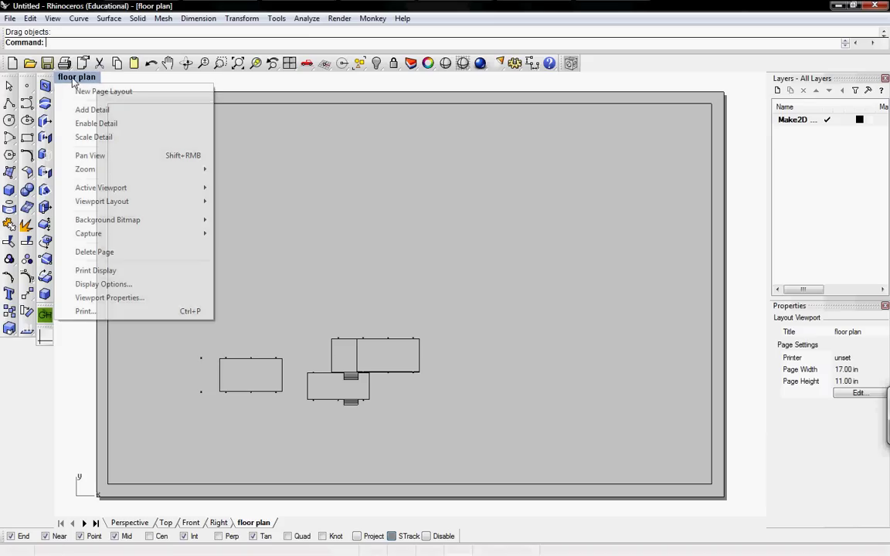
click(114, 125)
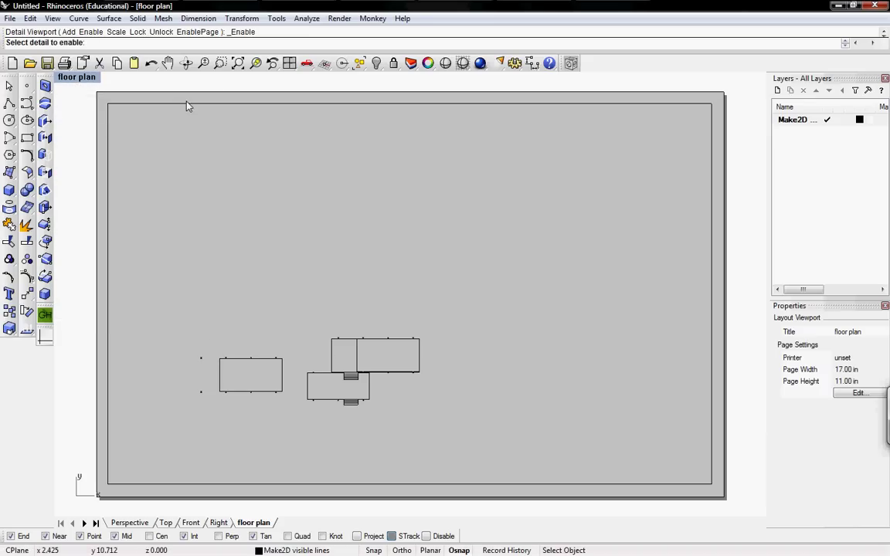
click(185, 110)
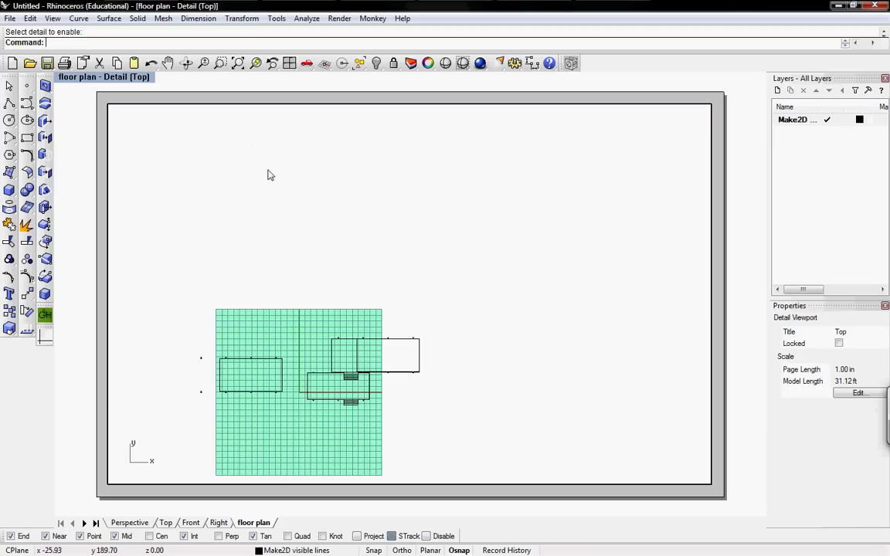
right_drag(294, 328, 333, 267)
right_drag(330, 340, 377, 320)
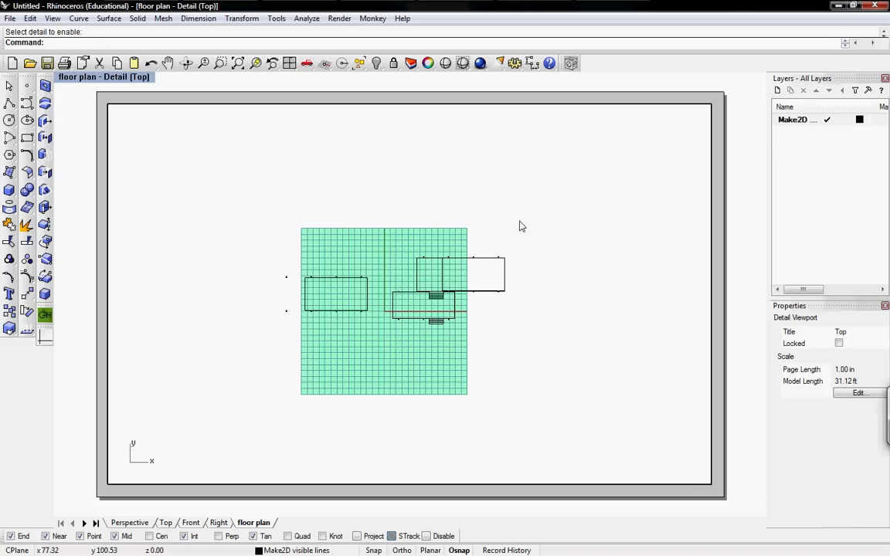
click(44, 340)
Move the separate rectangular plan in the detail to just above the plan with stairs, and re-enable the page.
right_drag(430, 338, 426, 350)
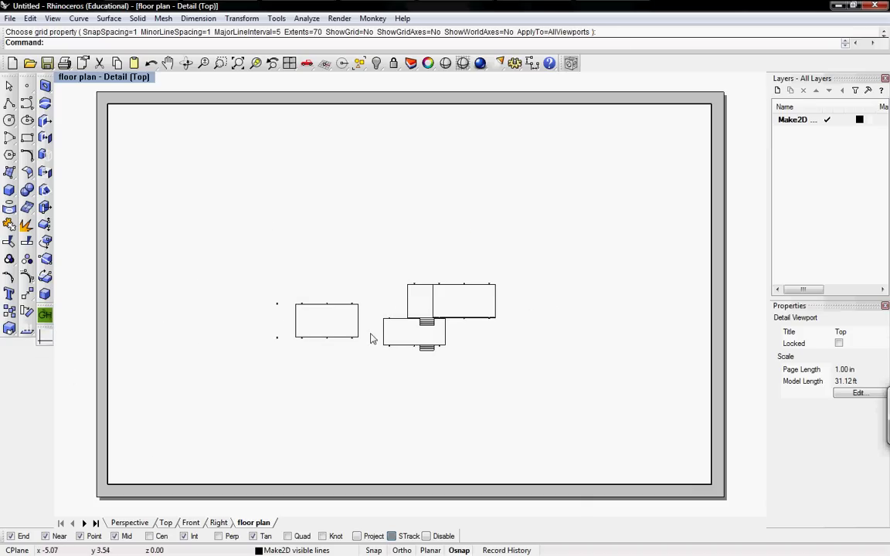
scroll(375, 334, up, 4)
drag(347, 290, 448, 163)
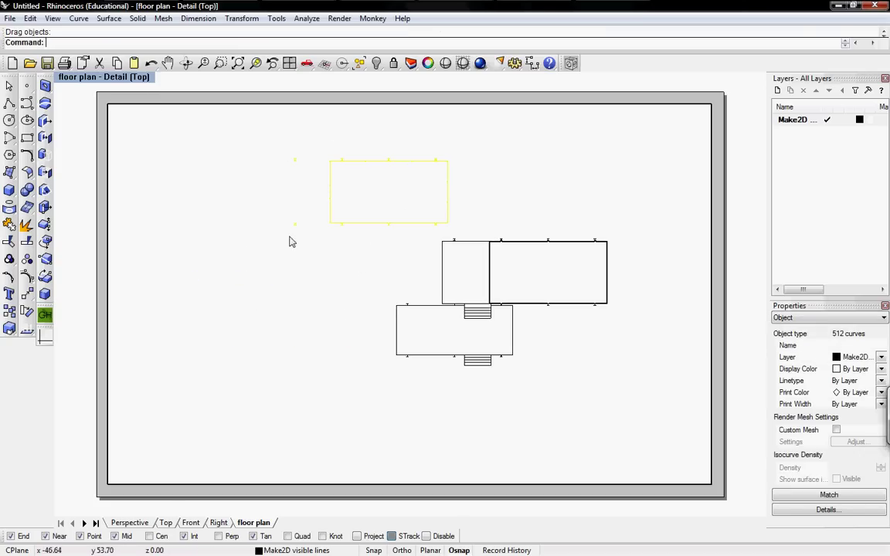
click(166, 523)
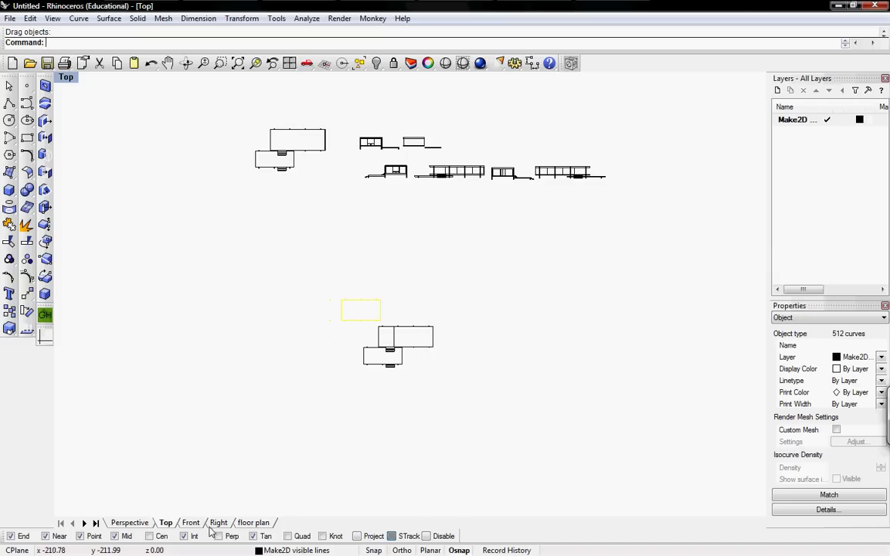
click(254, 523)
click(128, 79)
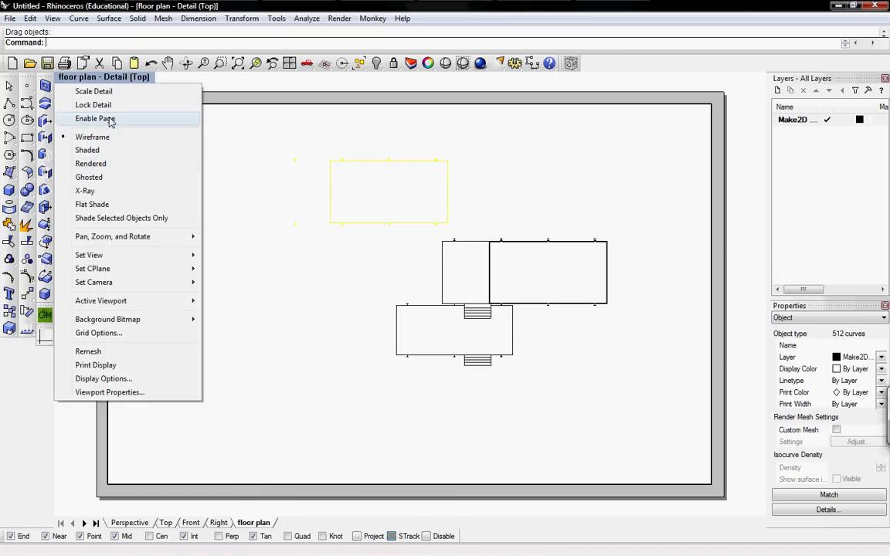
click(108, 119)
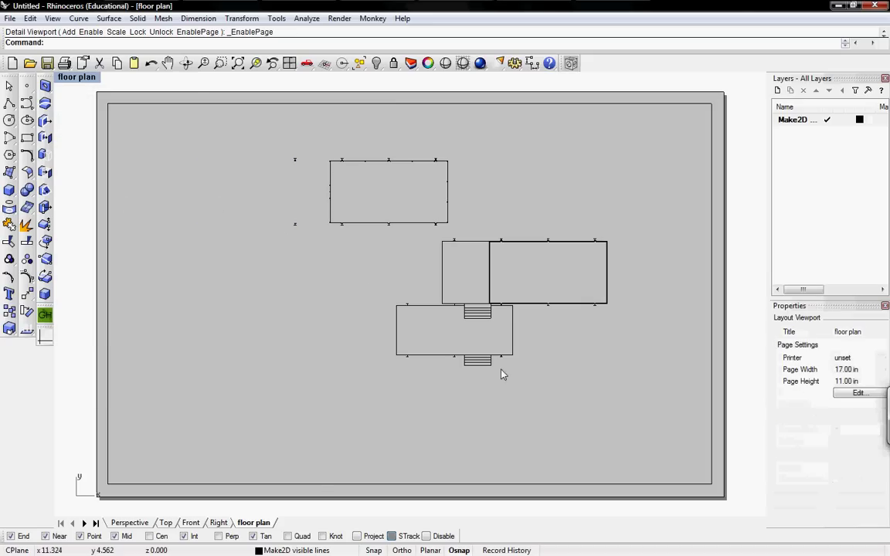
Return to the Top view and create a new layer named line01.
click(166, 524)
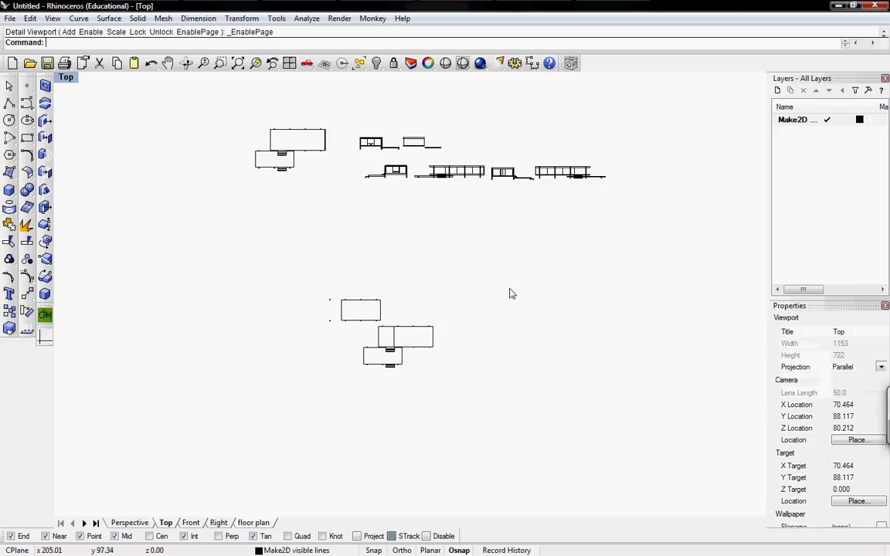
right_drag(398, 310, 384, 284)
scroll(357, 309, up, 13)
right_drag(488, 253, 480, 226)
click(799, 122)
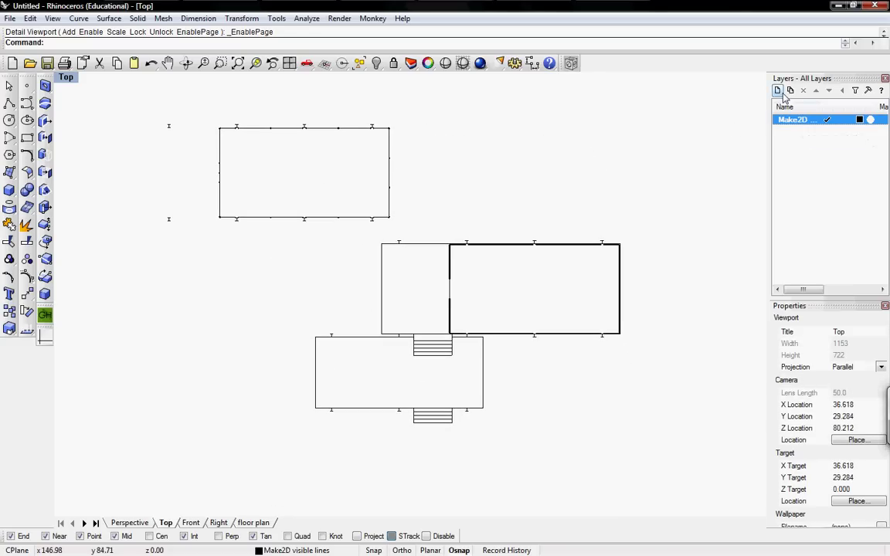
click(778, 92)
key(BackSpace)
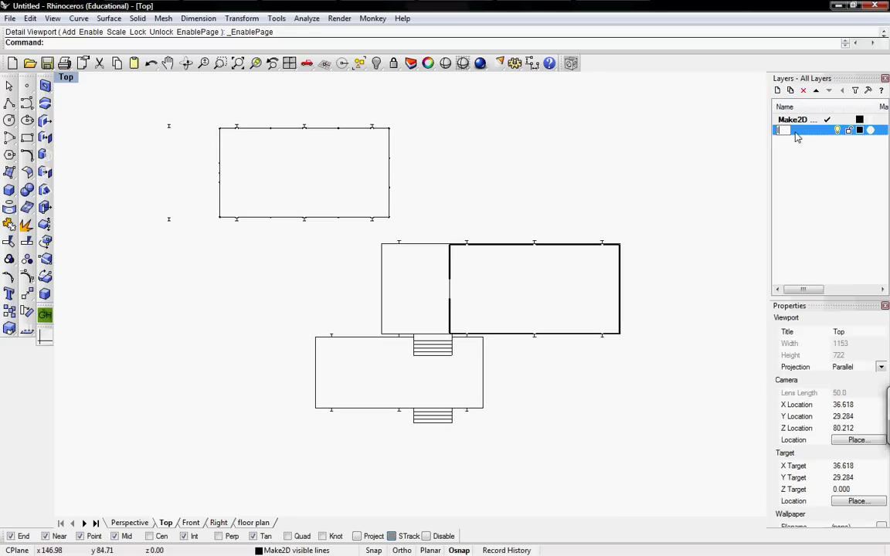
text(line01)
key(Return)
Assign all curves of the separate upper rectangular plan to layer line01.
drag(436, 92, 140, 235)
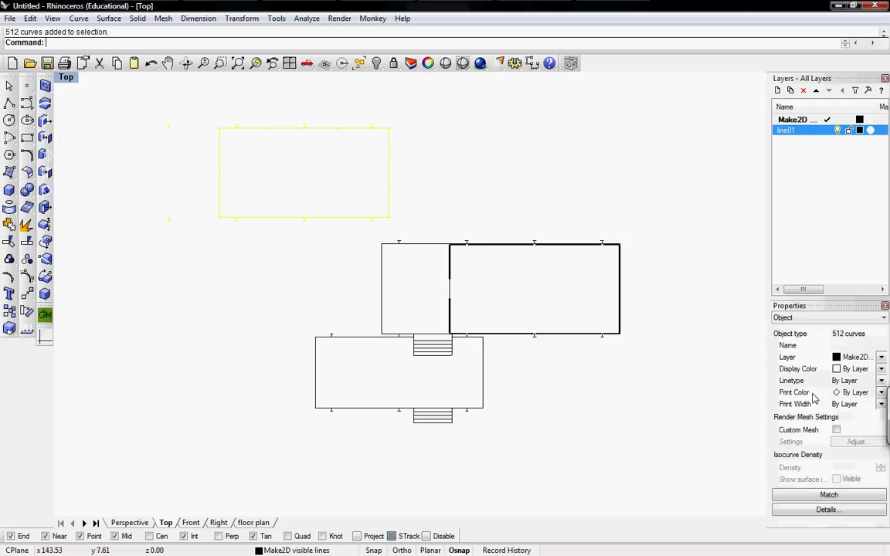
click(858, 357)
click(853, 382)
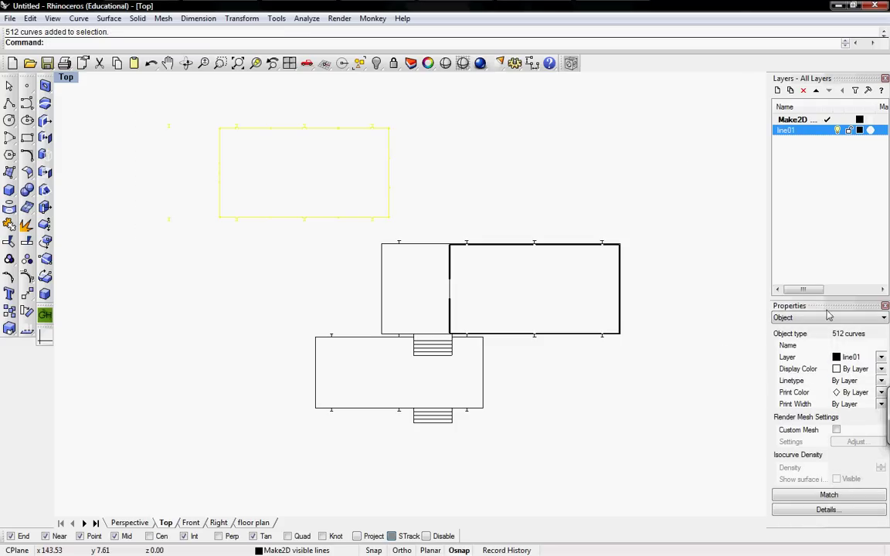
Set the print width of layer line01 to 0.30 and clear the curve selection.
drag(817, 292, 882, 291)
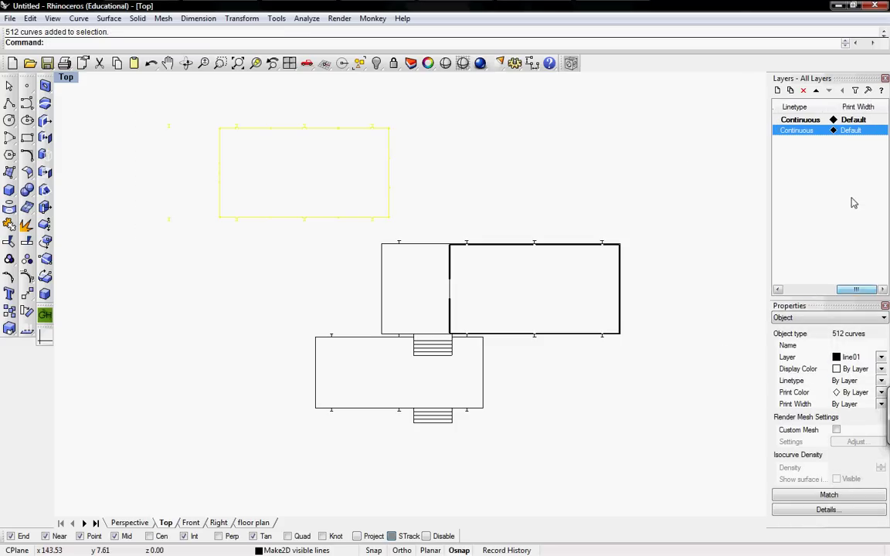
click(850, 131)
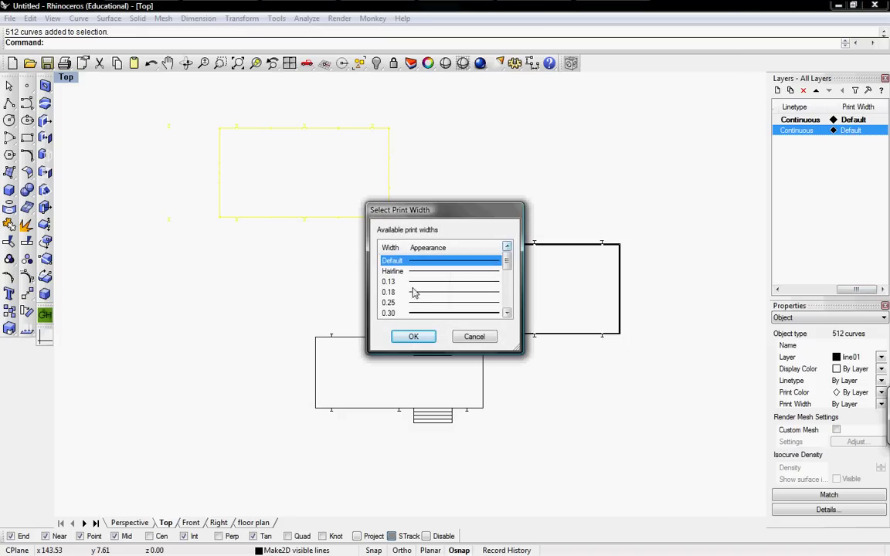
click(390, 282)
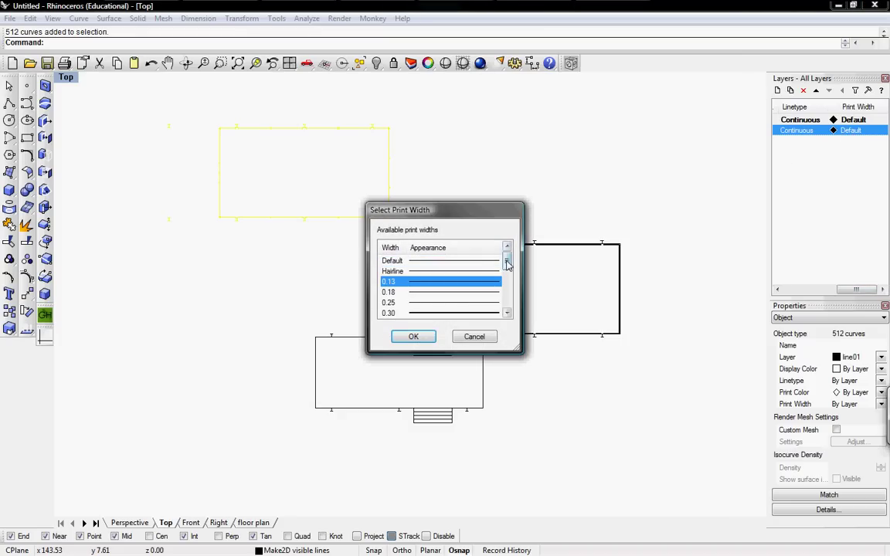
scroll(464, 289, down, 1)
click(460, 294)
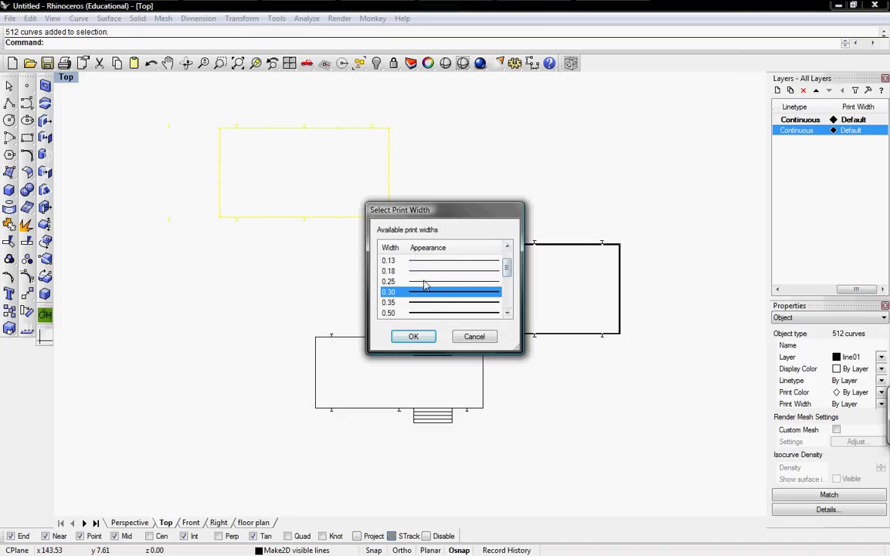
click(414, 337)
key(Escape)
Move the line01 plan by its lower-right corner detail onto the matching corner of the upper plan with the stairs.
scroll(391, 219, up, 2)
scroll(391, 219, up, 5)
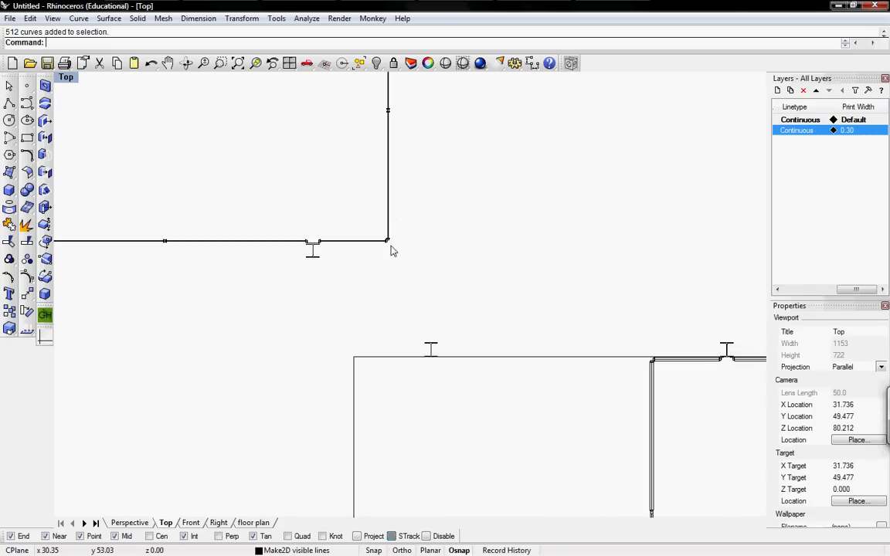
click(379, 210)
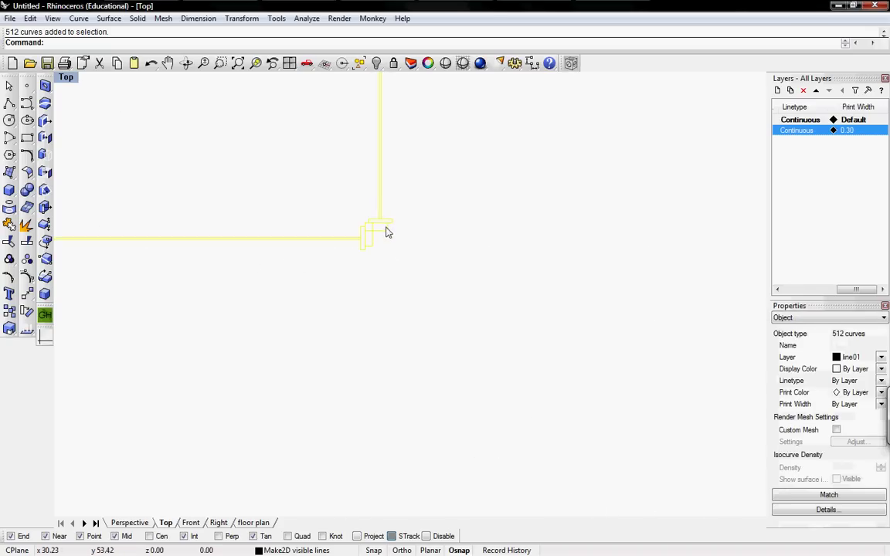
text(m)
key(Return)
click(374, 233)
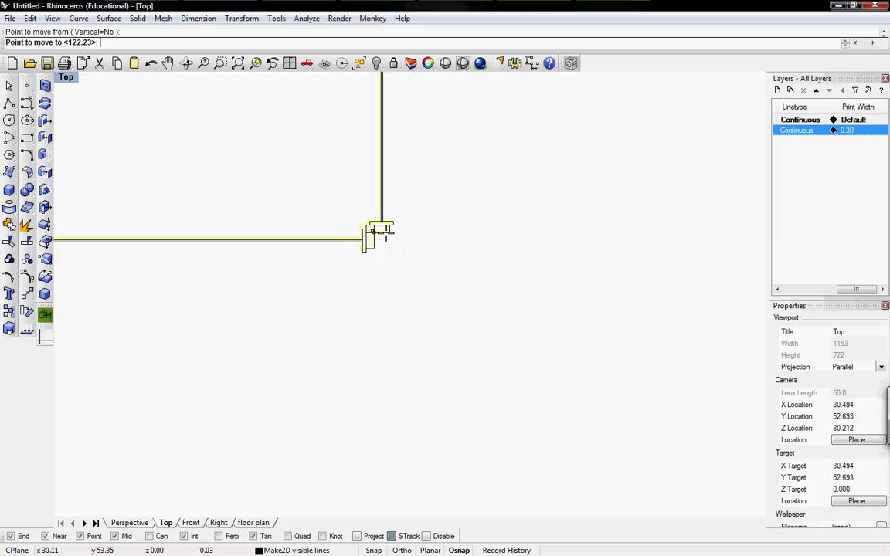
scroll(595, 255, down, 10)
right_drag(696, 328, 370, 173)
right_drag(627, 301, 428, 242)
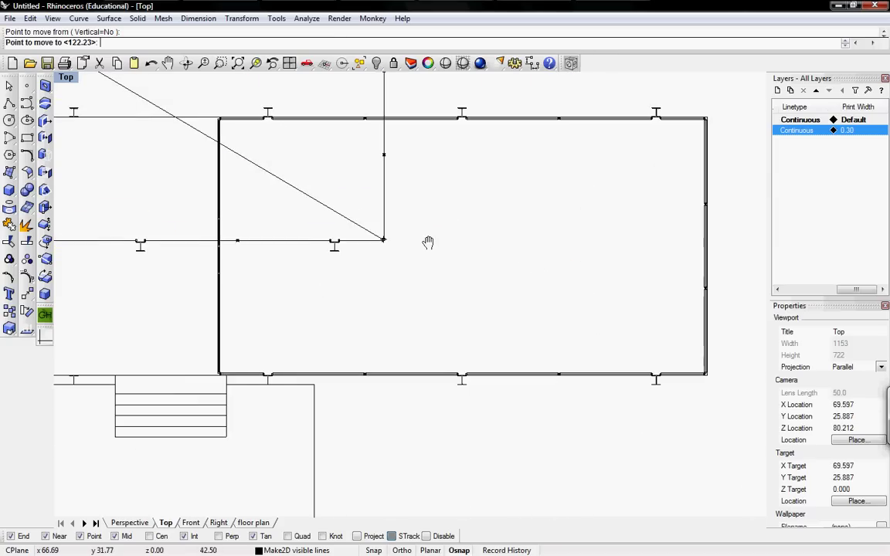
scroll(697, 372, up, 15)
scroll(587, 333, up, 5)
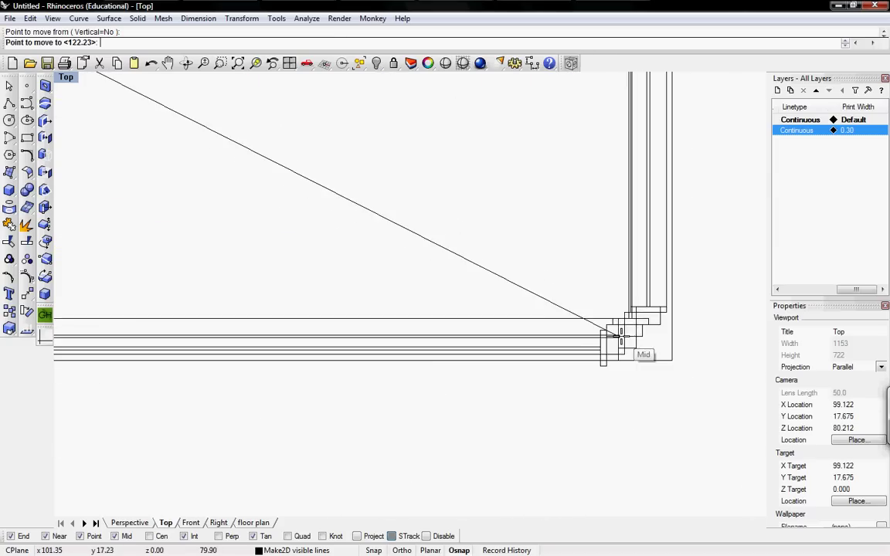
click(655, 308)
scroll(453, 214, down, 6)
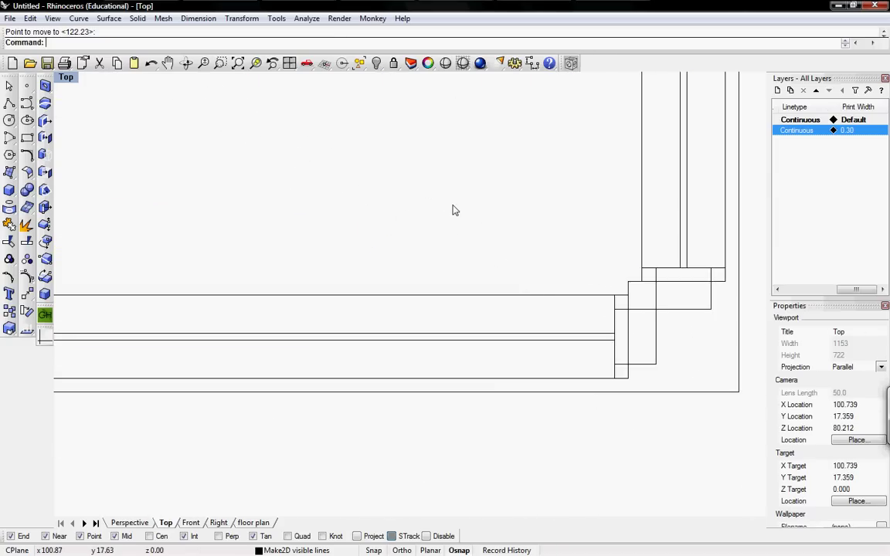
right_drag(292, 193, 545, 268)
scroll(483, 304, down, 6)
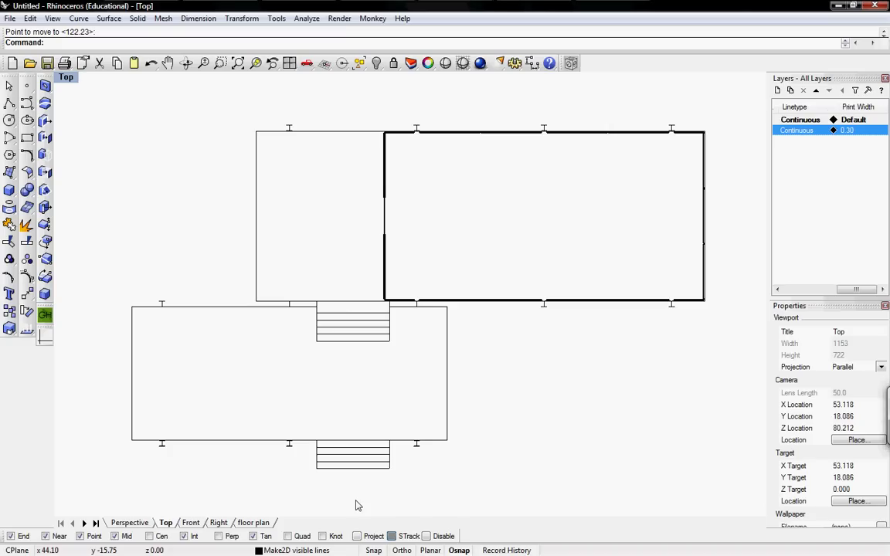
On the floor plan page, scale the detail so 1 inch on the page equals 8 ft in the model.
click(255, 523)
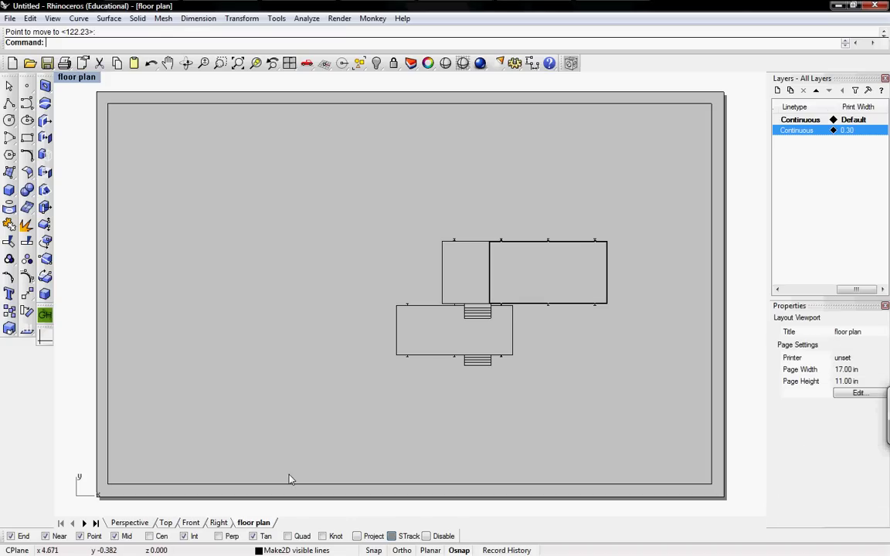
right_drag(472, 323, 449, 321)
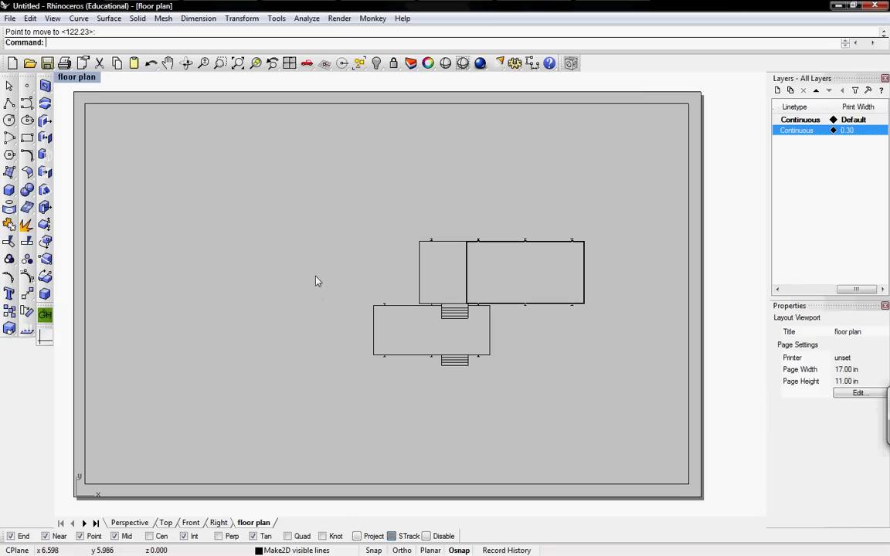
click(76, 79)
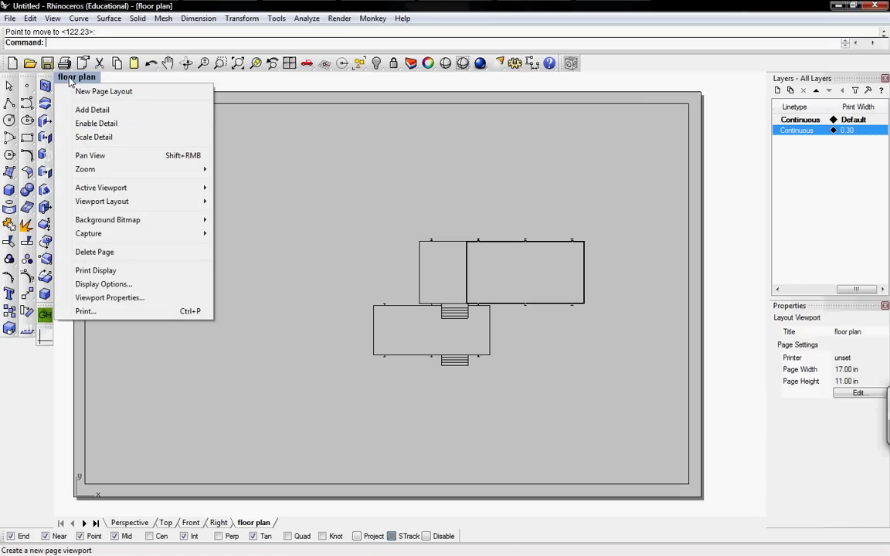
click(93, 137)
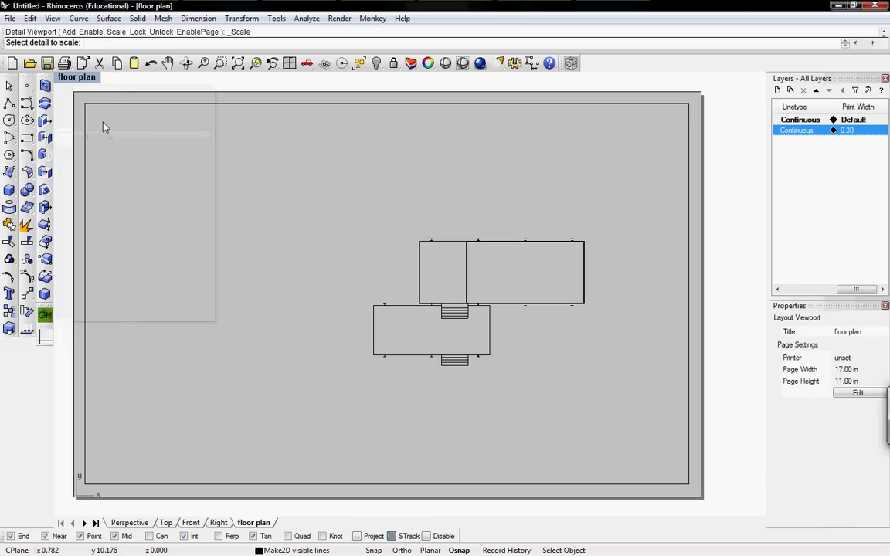
click(108, 114)
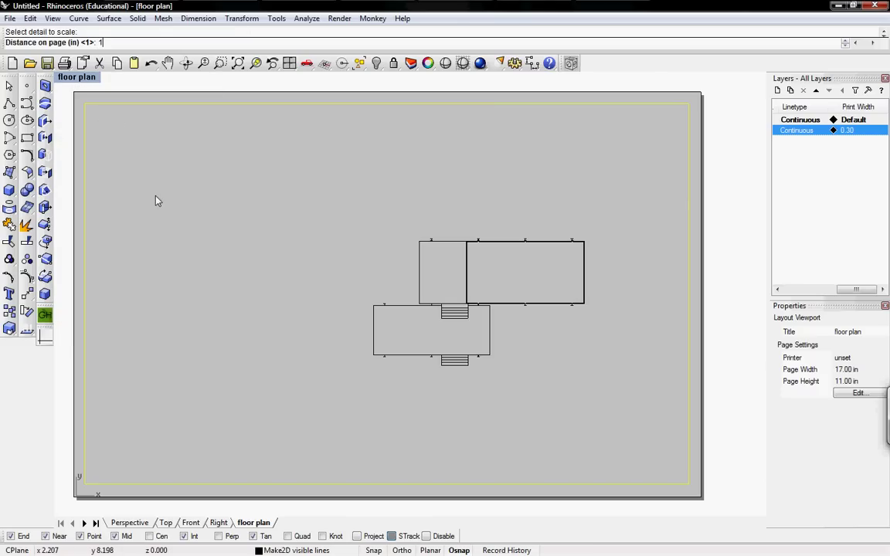
key(Return)
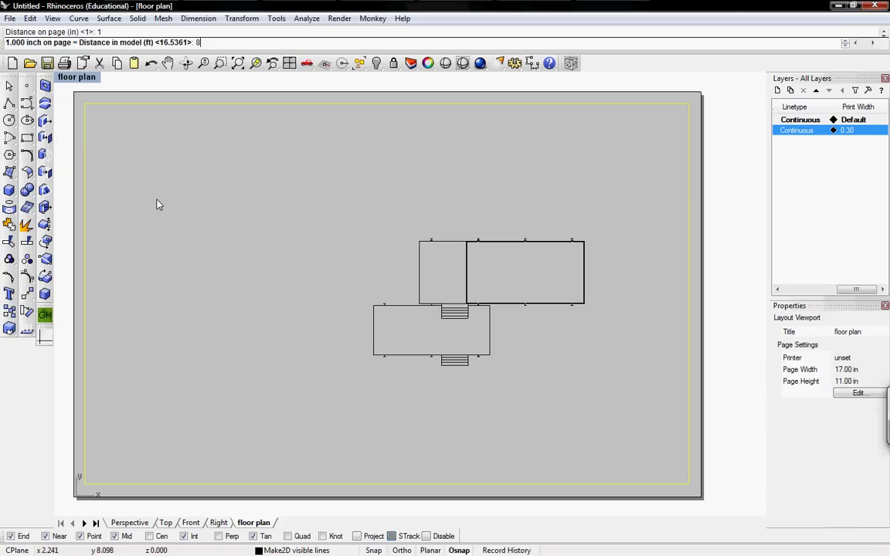
key(Return)
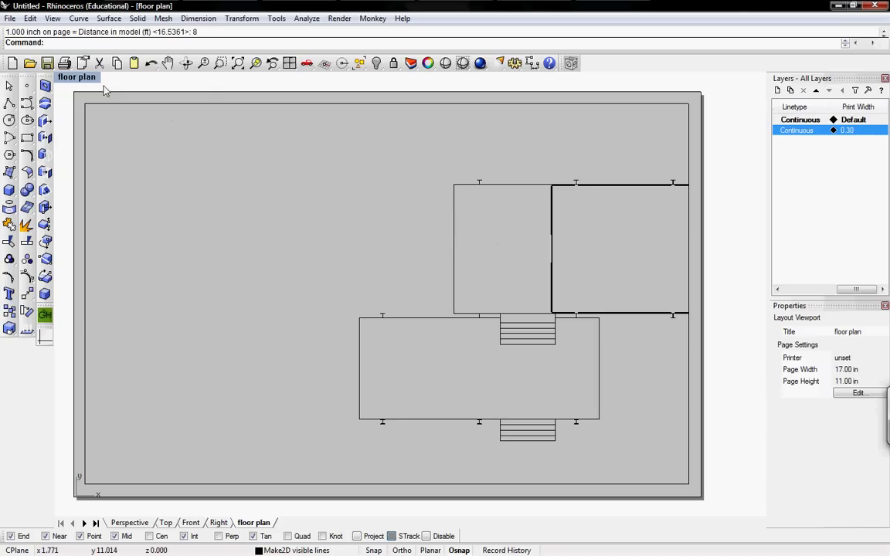
Enable the detail, pan the drawing so both plans fit within its frame, and re-enable the page.
click(77, 77)
click(110, 137)
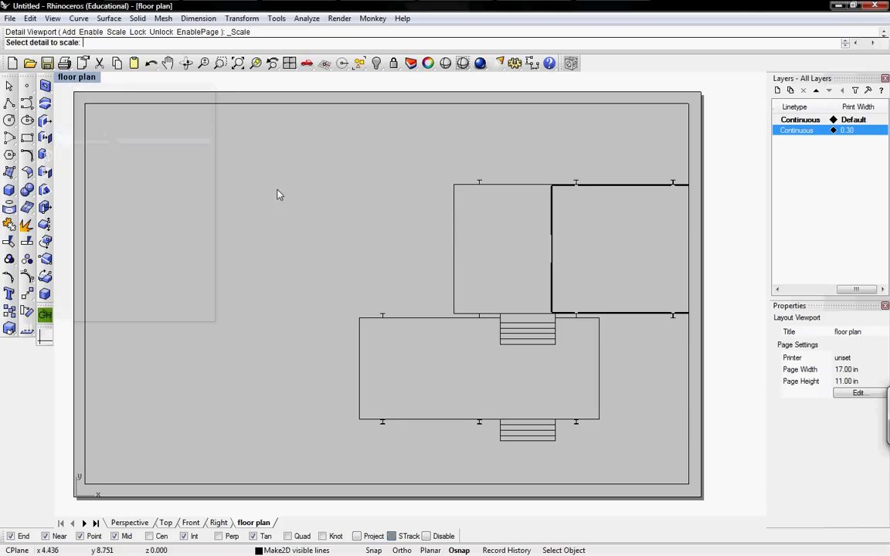
click(71, 78)
click(100, 122)
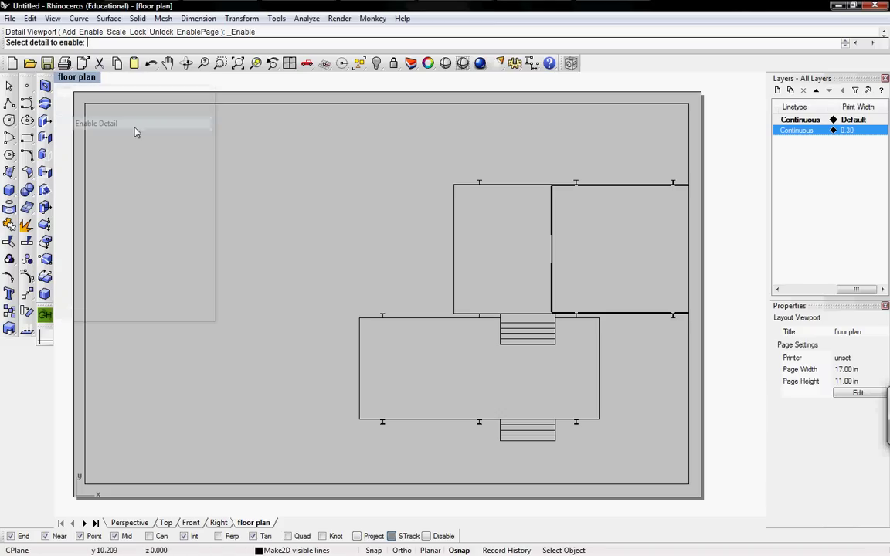
click(119, 104)
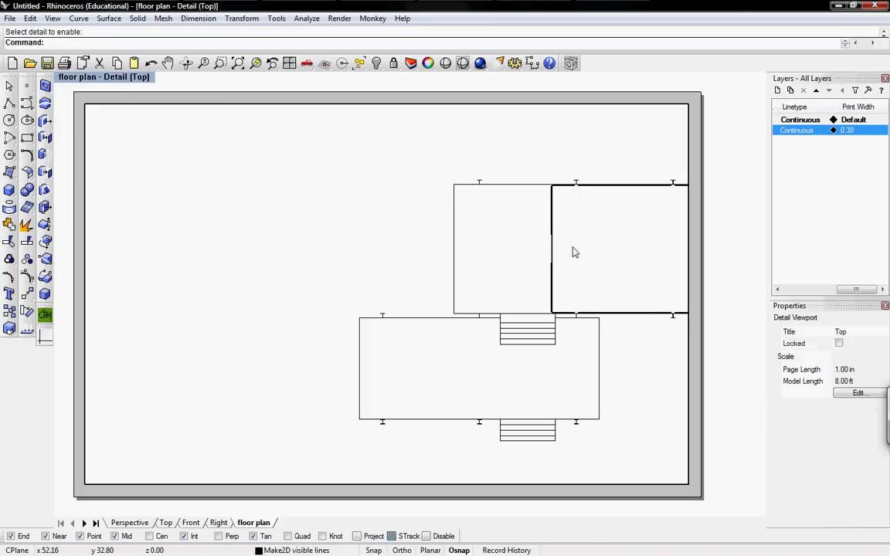
mouse_move(574, 253)
right_down()
mouse_move(359, 227)
mouse_move(369, 221)
right_up()
mouse_move(415, 245)
right_down()
mouse_move(422, 240)
mouse_move(439, 279)
right_up()
click(108, 77)
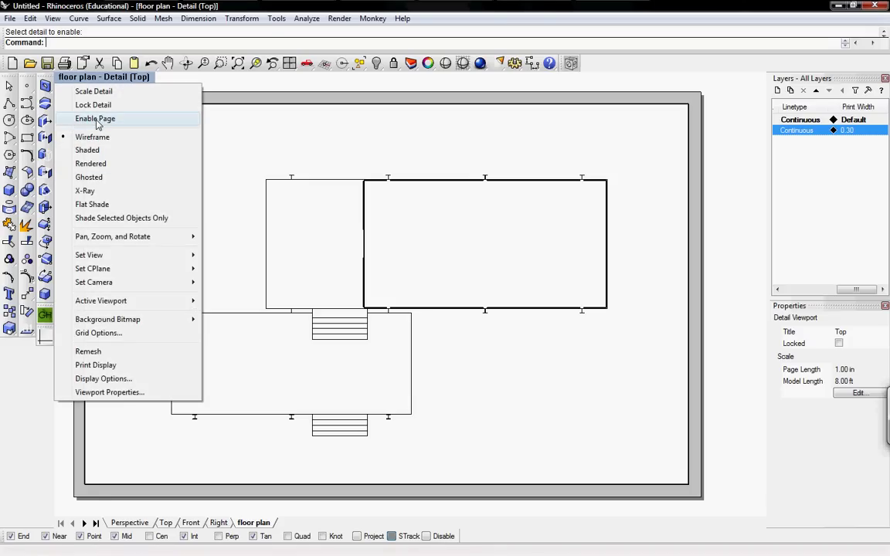
click(96, 120)
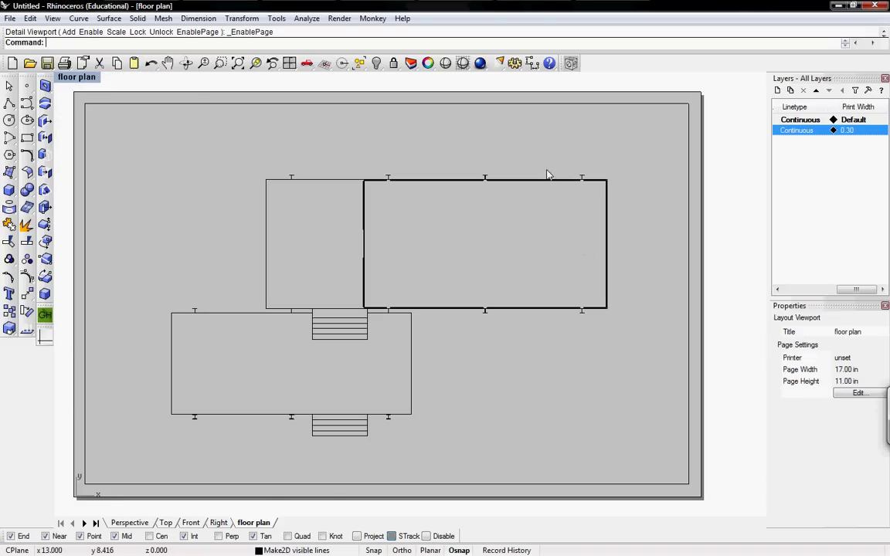
click(532, 62)
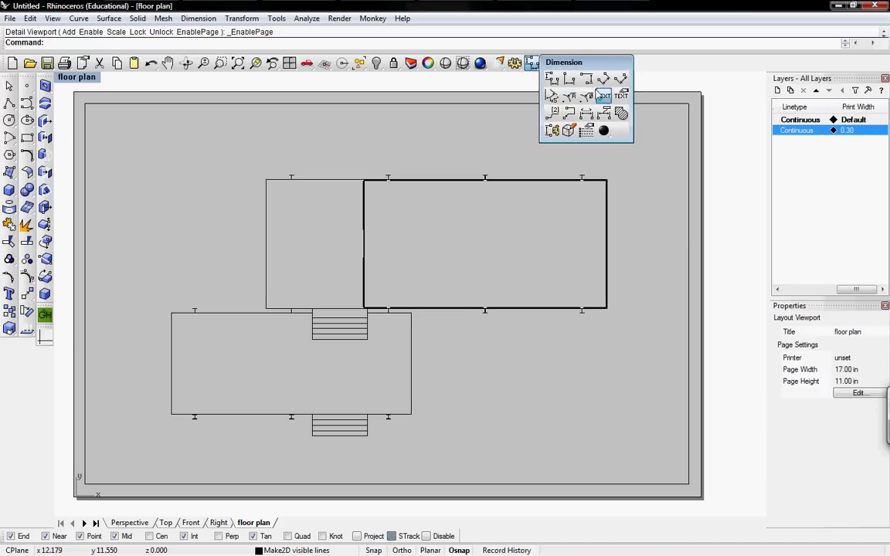
click(551, 78)
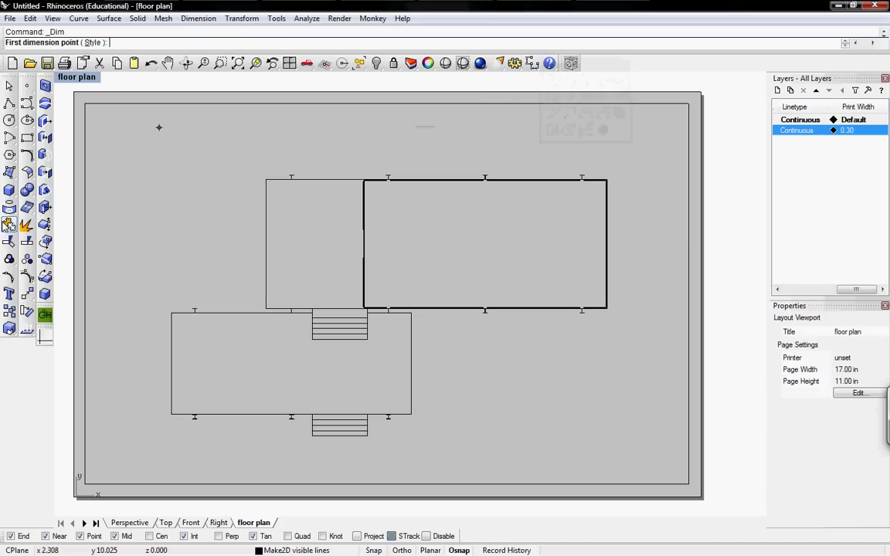
click(9, 295)
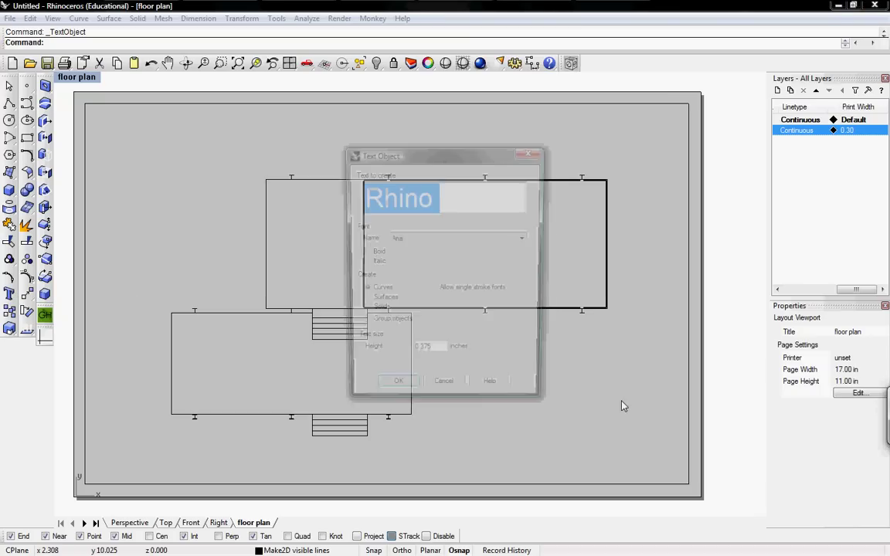
click(444, 392)
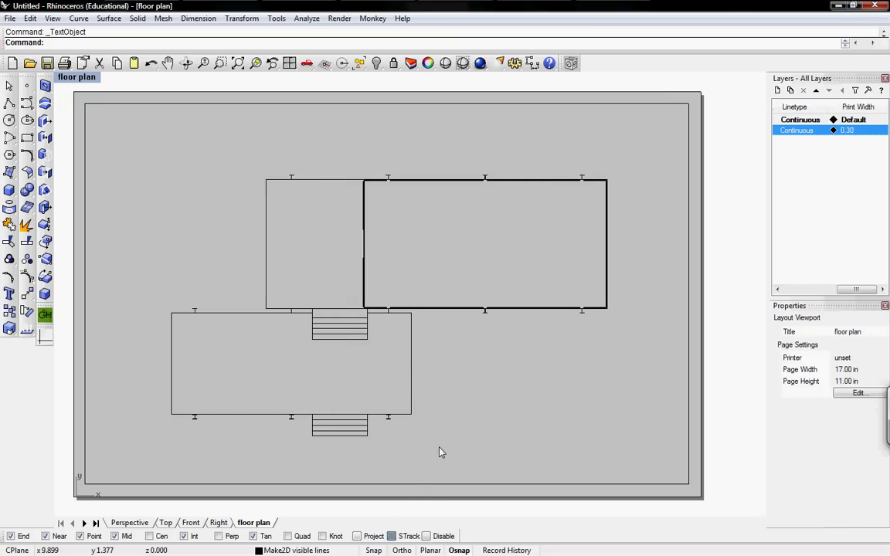
Try to add a vertical dimension to the right edge of the lower plan directly on the floor plan page.
click(532, 64)
click(412, 318)
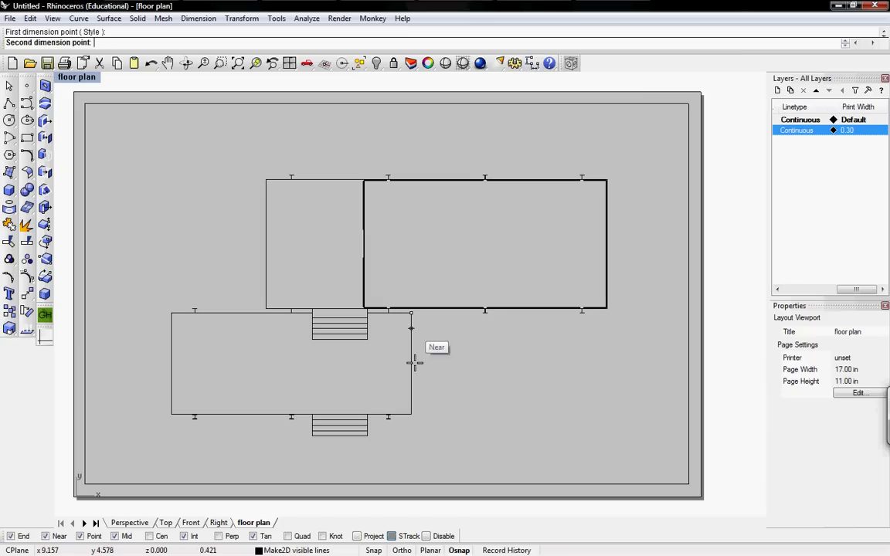
click(411, 414)
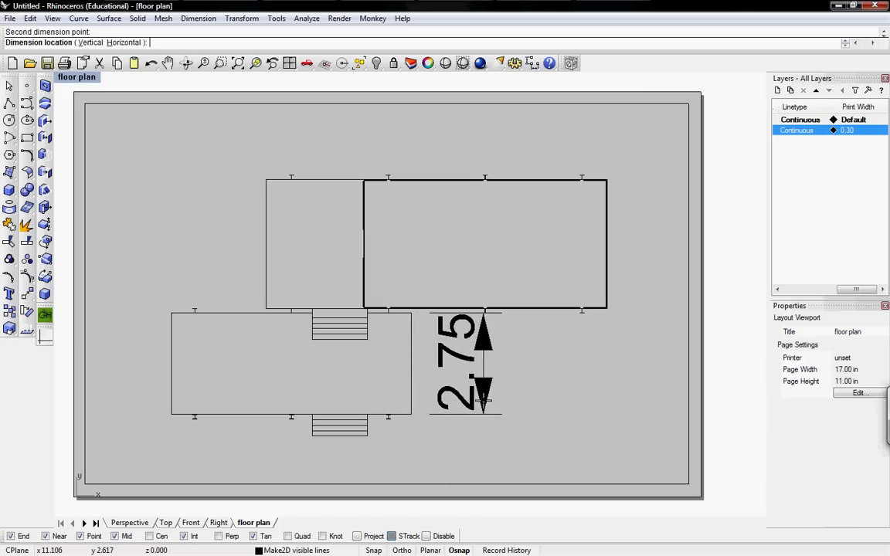
key(Escape)
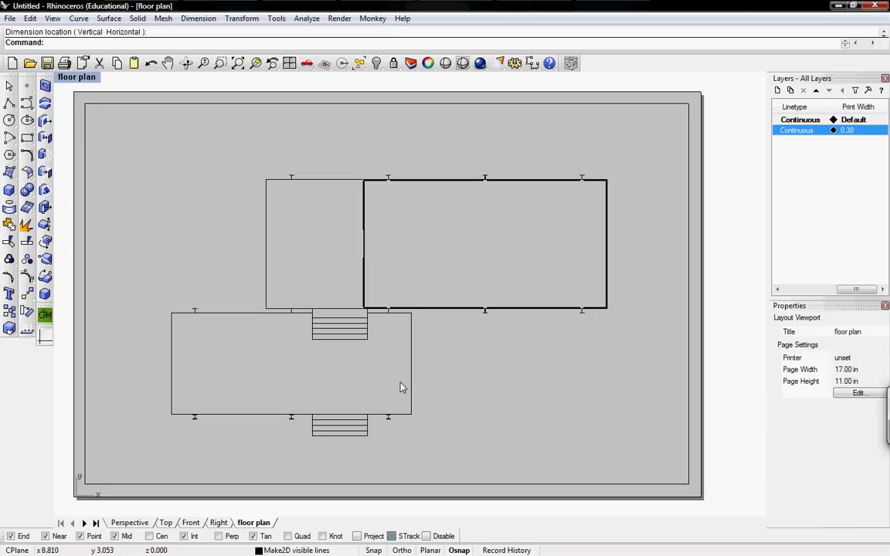
mouse_move(430, 373)
right_down()
mouse_move(473, 344)
mouse_move(456, 362)
right_up()
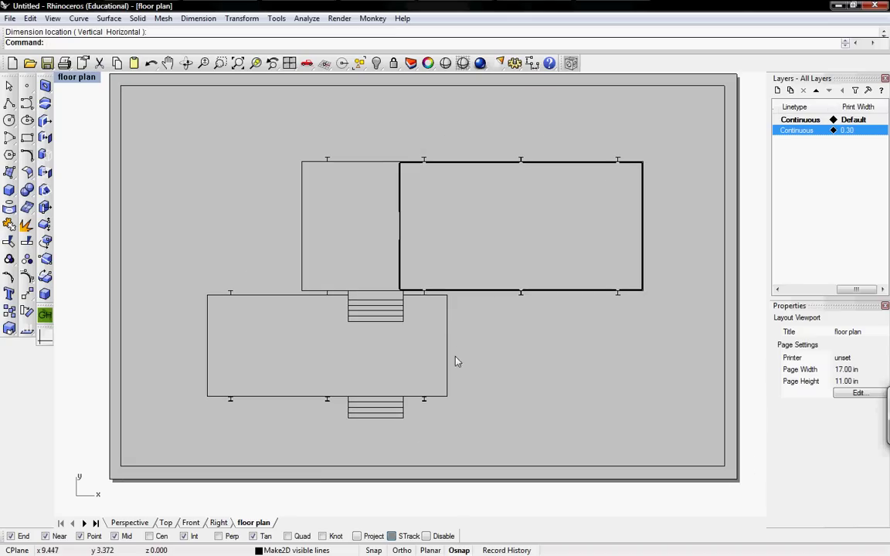
In the Top view, add a vertical dimension to the lower plan's right edge, placed just outside it.
click(166, 523)
right_drag(441, 360, 493, 270)
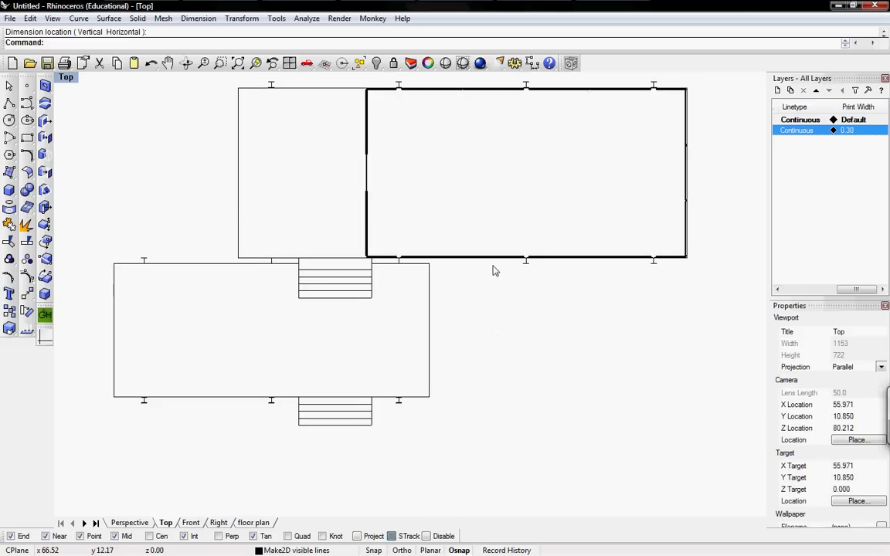
click(531, 64)
click(430, 263)
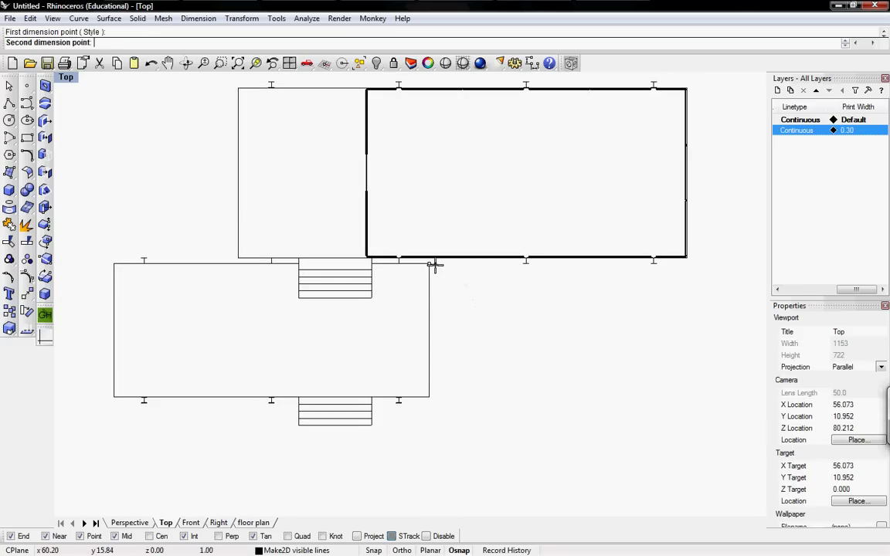
click(430, 396)
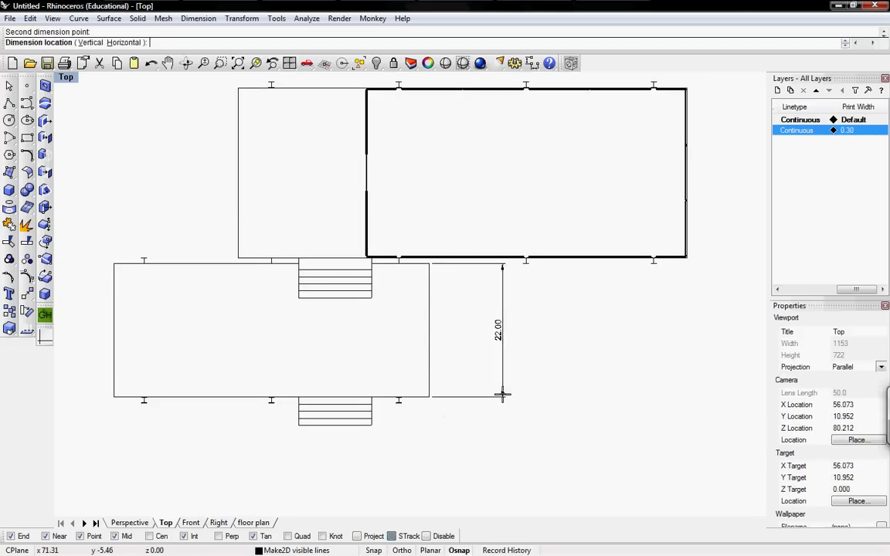
click(461, 393)
scroll(487, 395, up, 1)
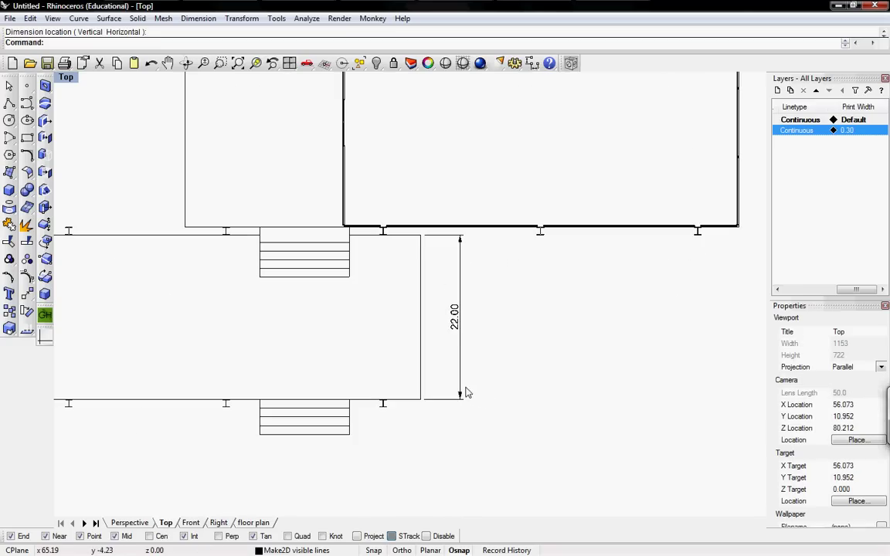
Check how the new vertical dimension on the lower plan appears on the floor plan page compared with the Top view.
click(263, 524)
scroll(464, 371, up, 3)
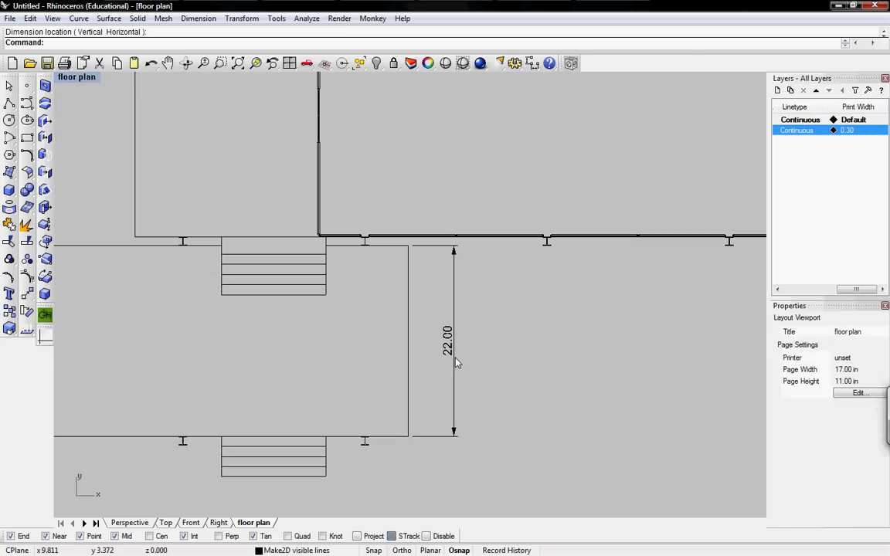
scroll(456, 358, down, 6)
right_drag(510, 338, 471, 364)
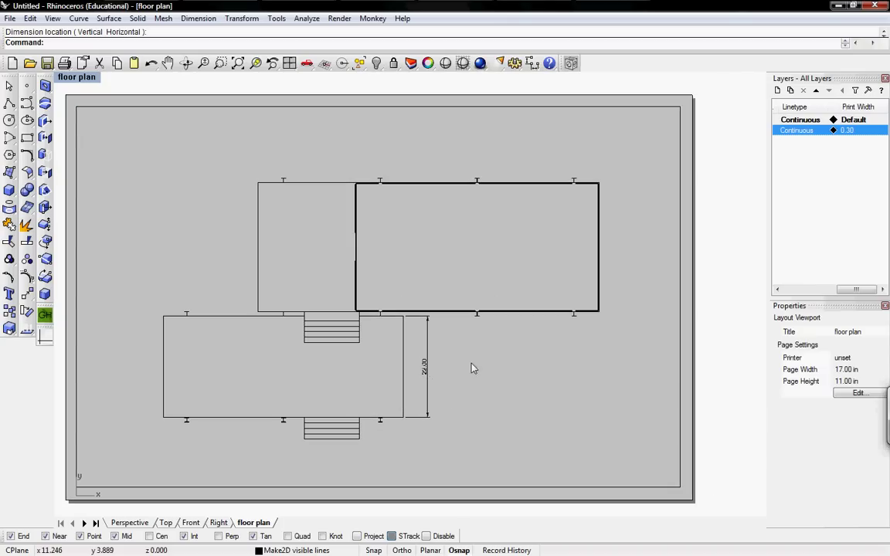
click(166, 523)
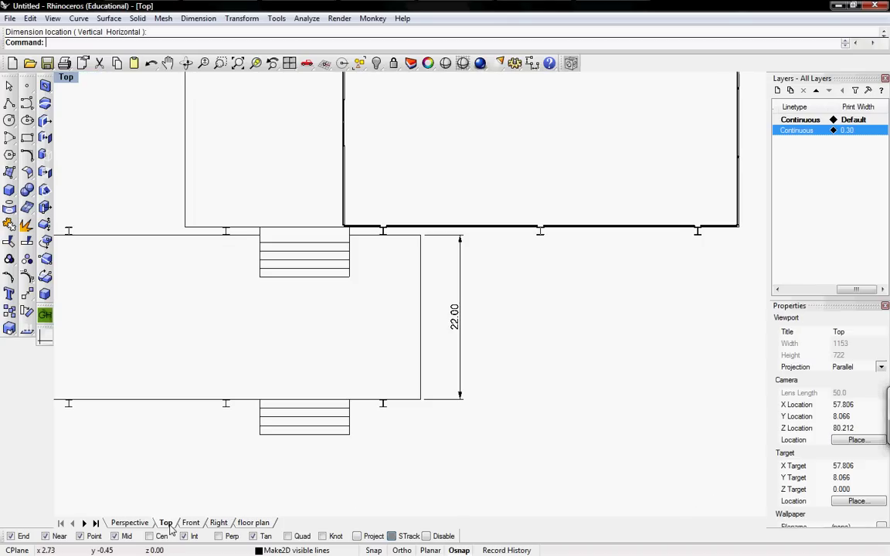
click(253, 523)
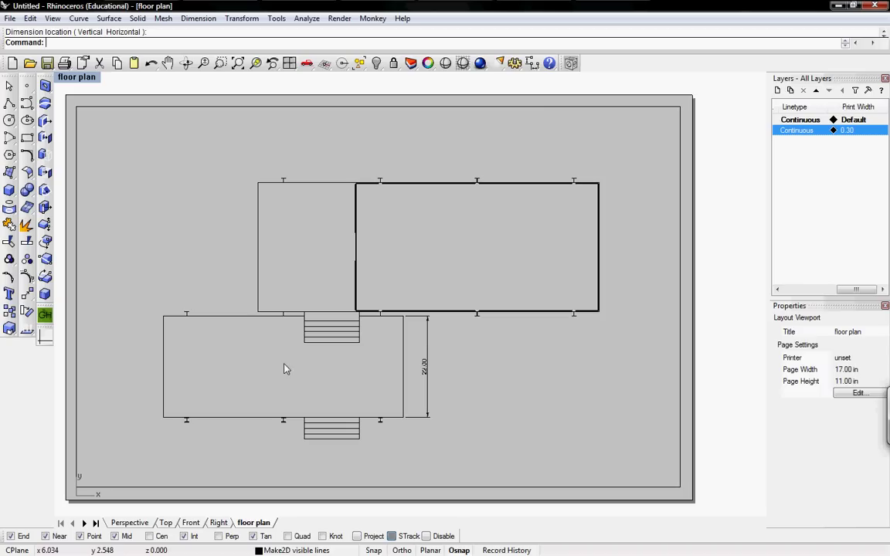
Create a new 17 x 11 inch landscape page layout named elevations, with an initial detail count of 0.
click(79, 79)
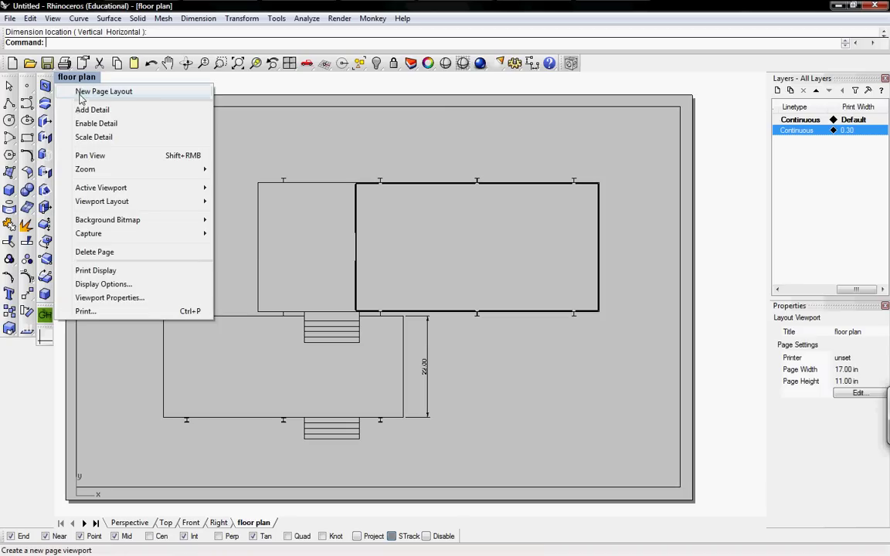
click(74, 48)
text(Layout)
key(Return)
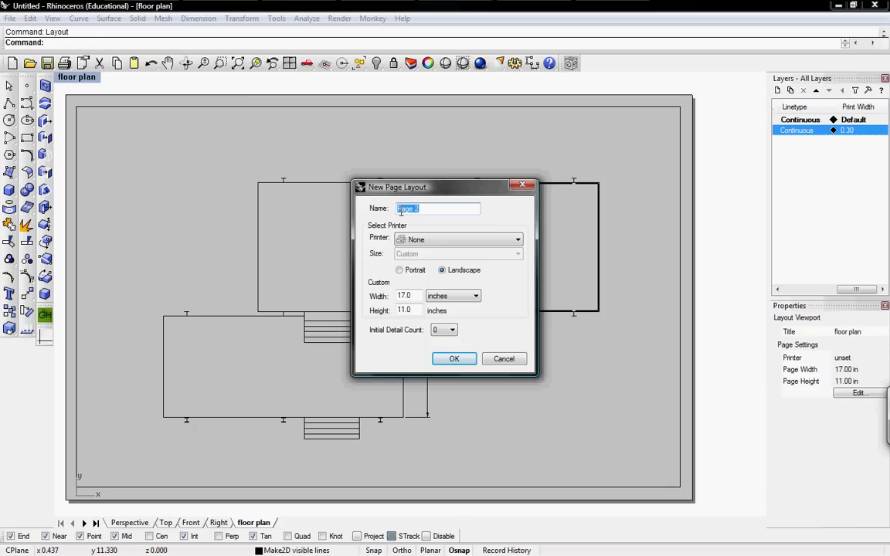
text(elevations)
key(Return)
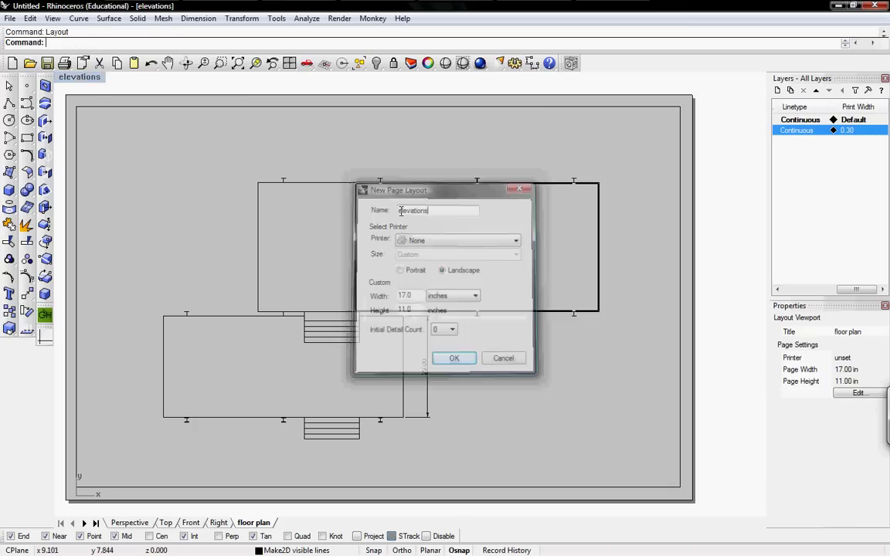
Add a detail to the elevations page that fills nearly the whole sheet, leaving a narrow margin.
click(83, 78)
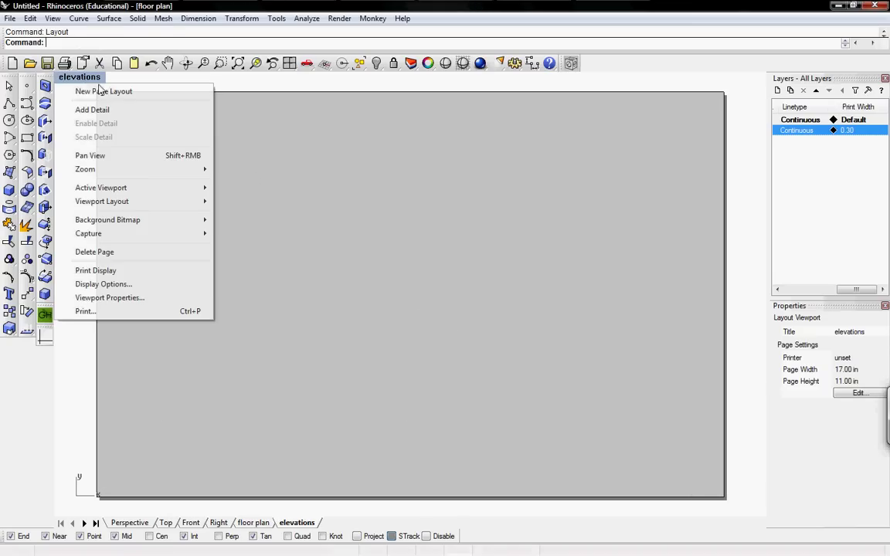
click(92, 109)
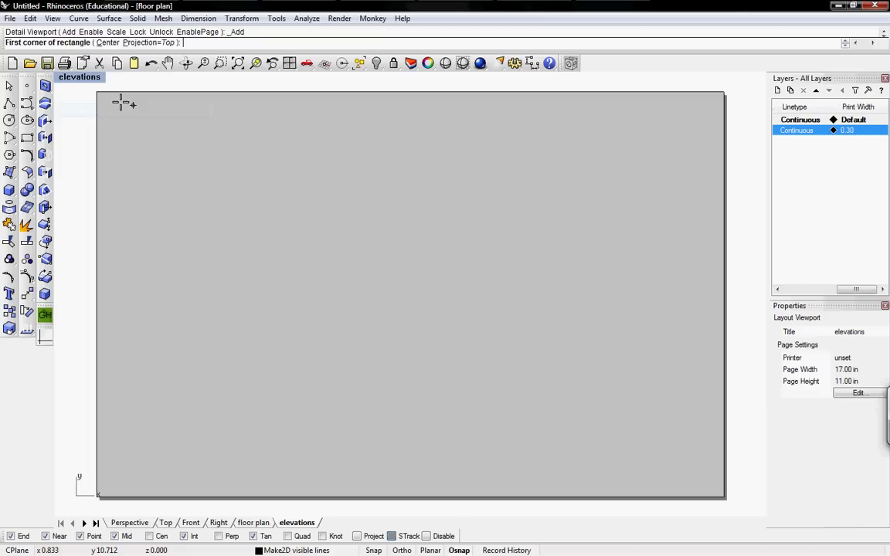
click(120, 101)
click(703, 479)
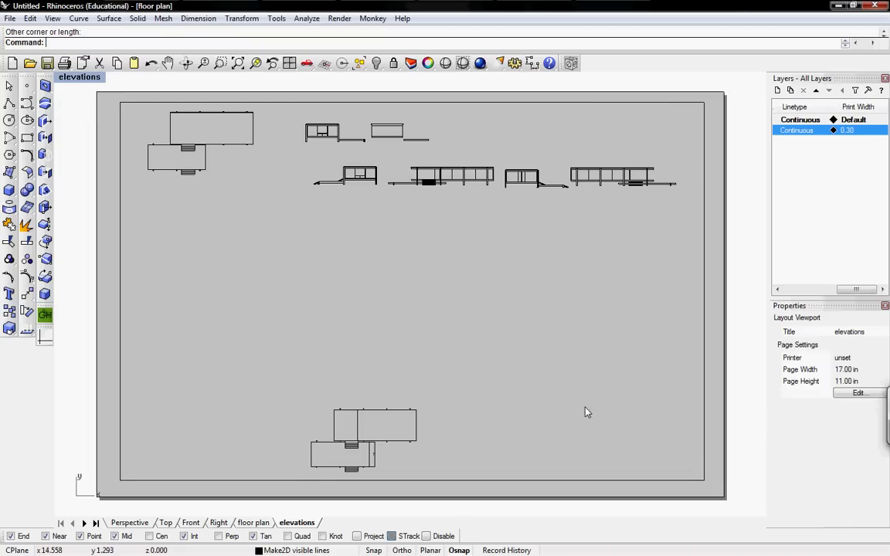
Enable the detail and move the two long elevations and the side elevation between them up, clear of the other drawings.
click(88, 78)
click(91, 123)
click(234, 111)
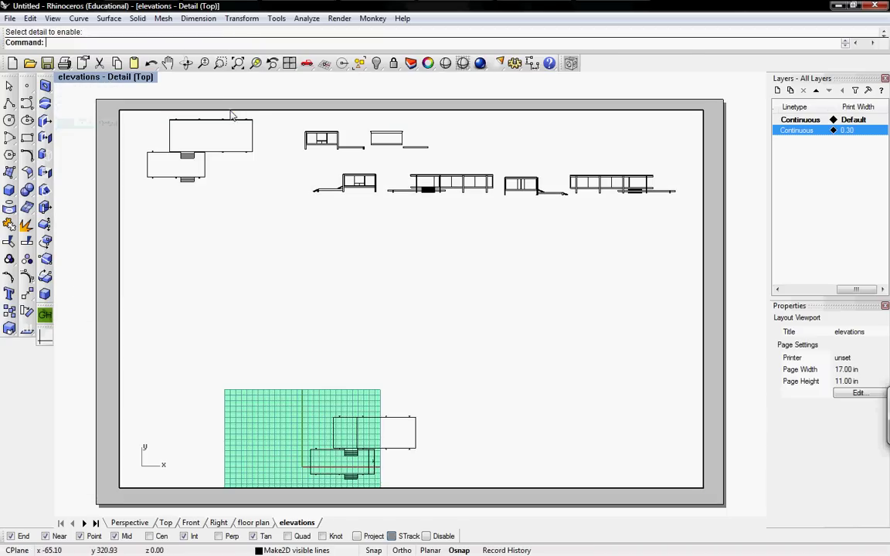
right_drag(481, 193, 442, 348)
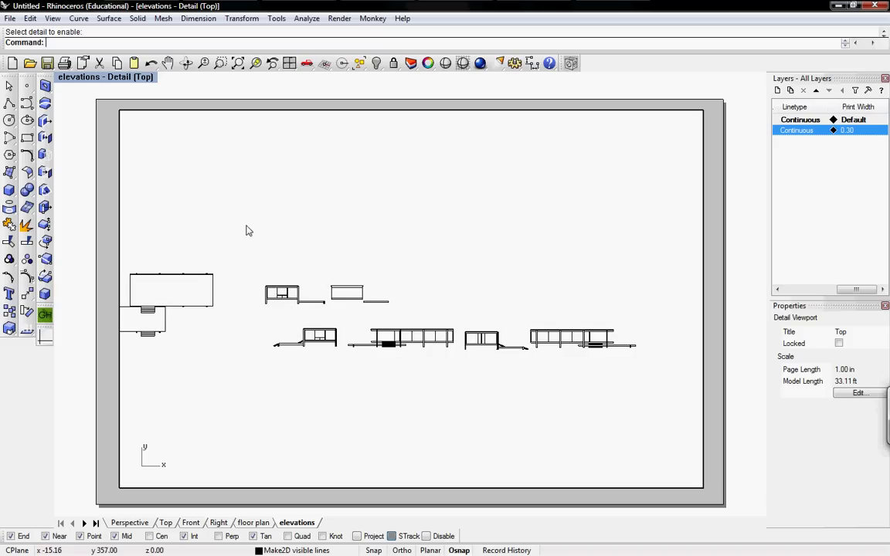
drag(653, 379, 350, 323)
drag(395, 343, 280, 173)
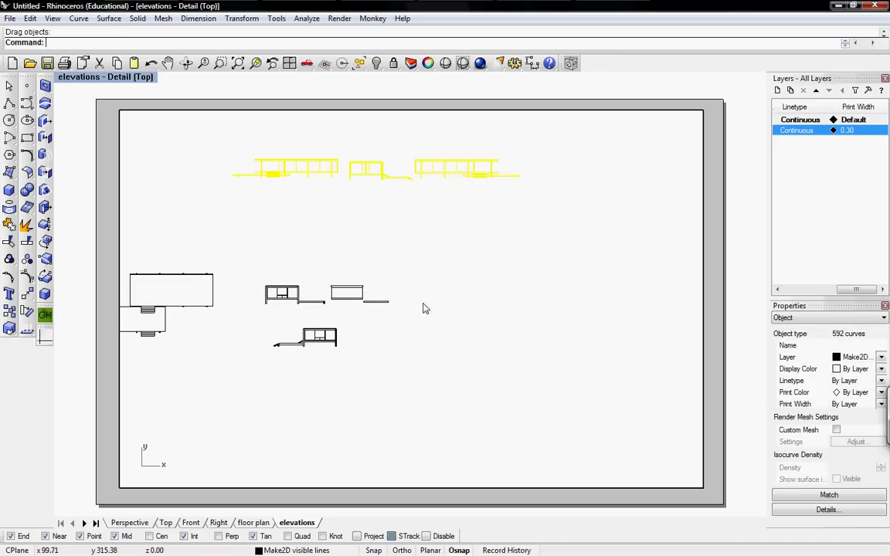
Move the pair of small upper-row drawings and the separate roof plan up and away from the remaining side elevation.
drag(429, 311, 225, 245)
right_drag(280, 287, 414, 245)
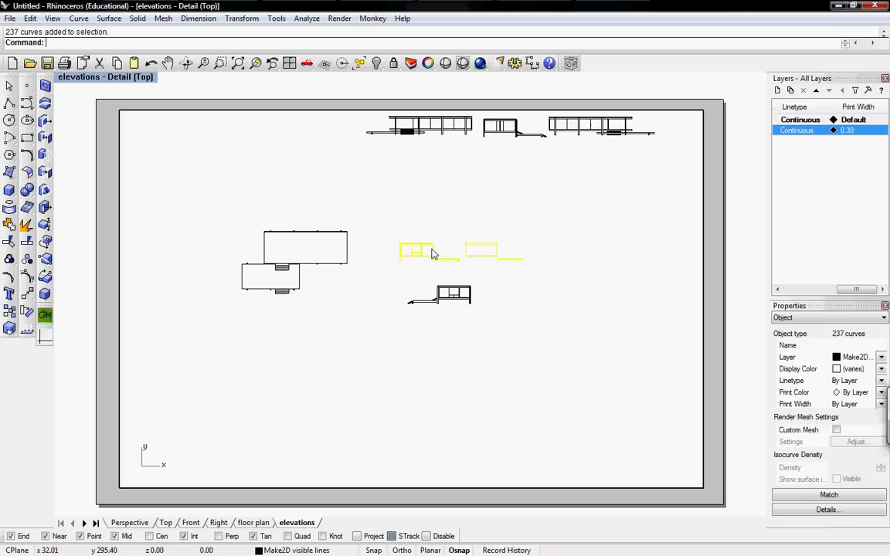
drag(397, 245, 260, 152)
drag(360, 309, 213, 198)
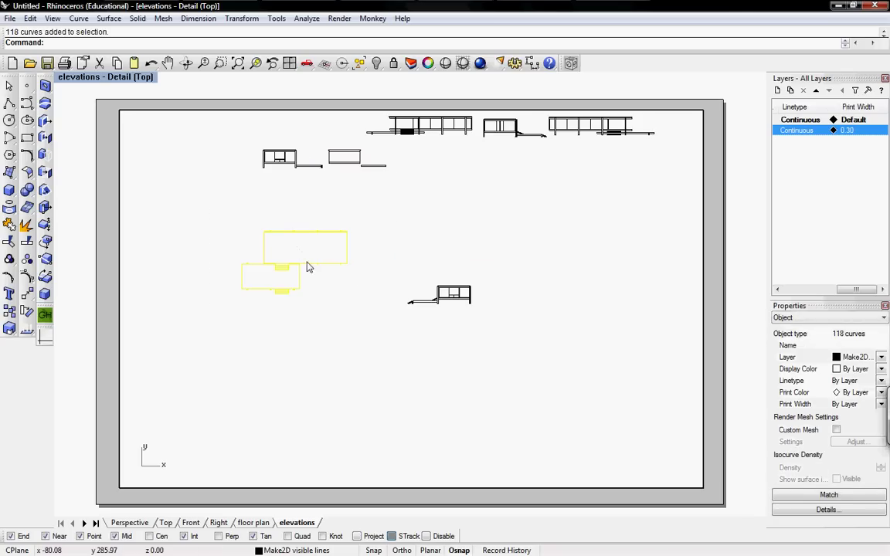
drag(271, 237, 190, 179)
Move the remaining side elevation with its stairs on the left down to just above the floor plans.
right_drag(443, 291, 374, 288)
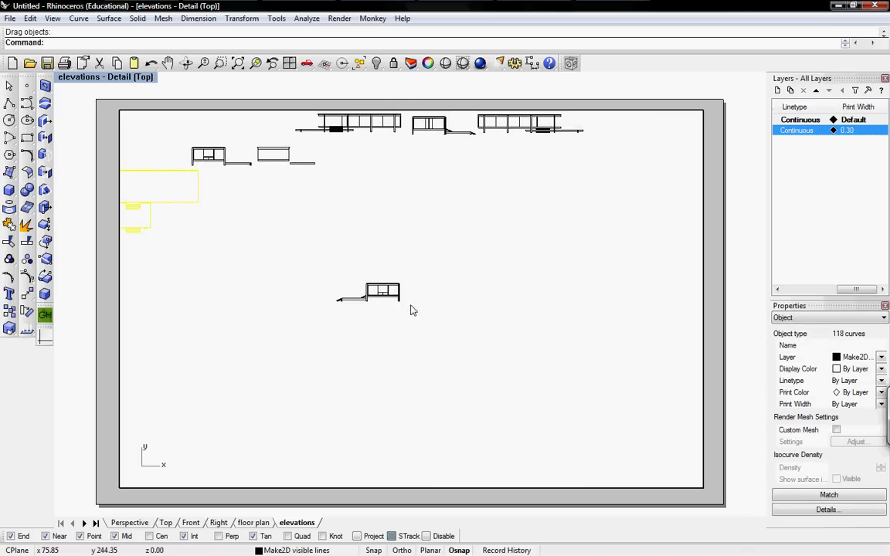
scroll(414, 311, down, 6)
right_drag(436, 311, 442, 269)
mouse_move(434, 279)
mouse_down()
mouse_move(384, 252)
mouse_move(387, 329)
mouse_move(402, 332)
mouse_up()
right_drag(409, 335, 402, 325)
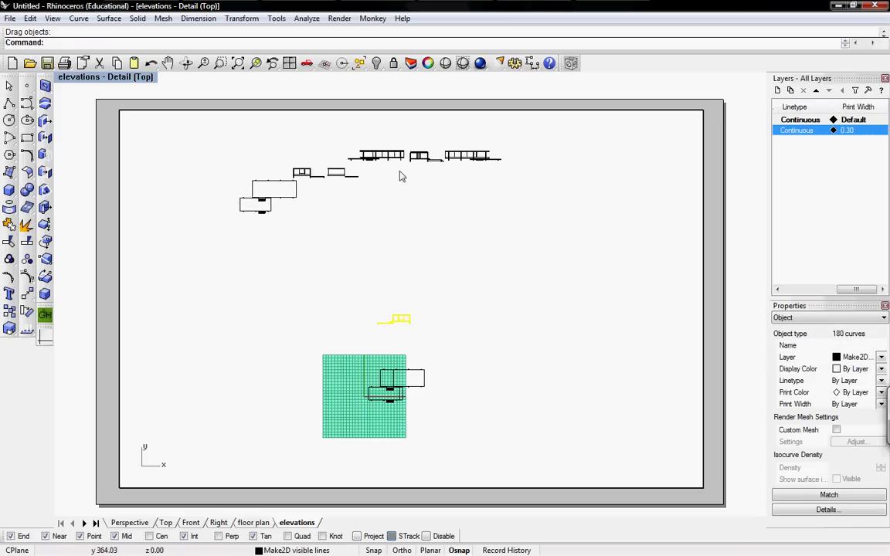
Group all curves of the side elevation that sits between the two long elevations.
click(427, 160)
click(440, 172)
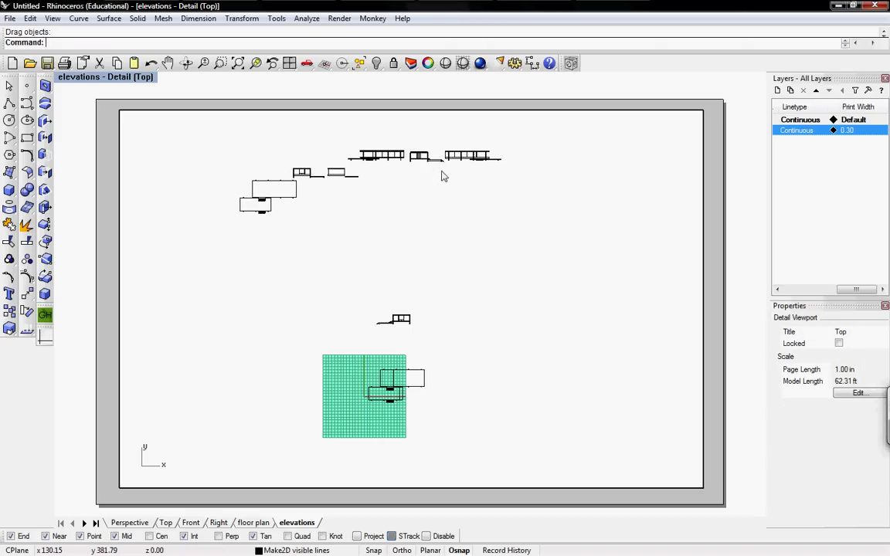
drag(426, 163, 408, 143)
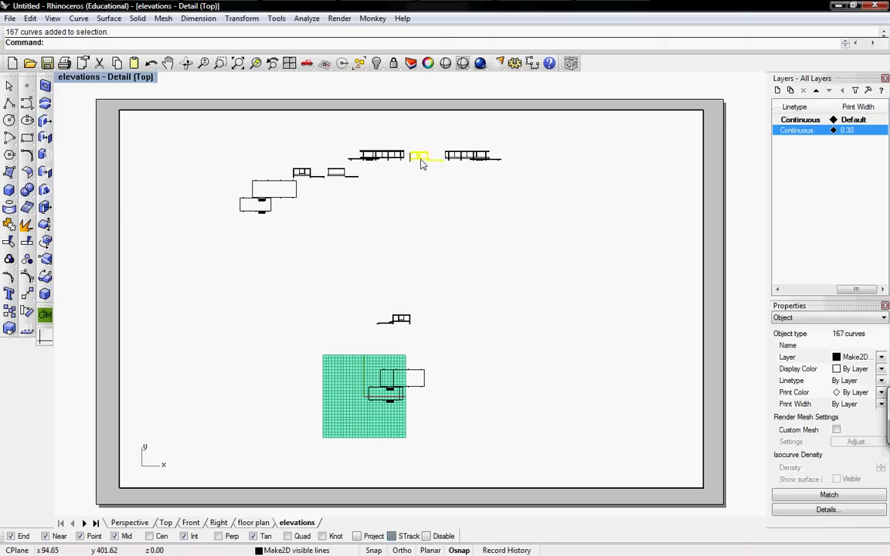
scroll(442, 161, up, 3)
scroll(442, 161, up, 6)
right_drag(472, 187, 469, 259)
mouse_move(348, 169)
mouse_down()
mouse_move(442, 251)
mouse_move(500, 261)
mouse_up()
text(Gr)
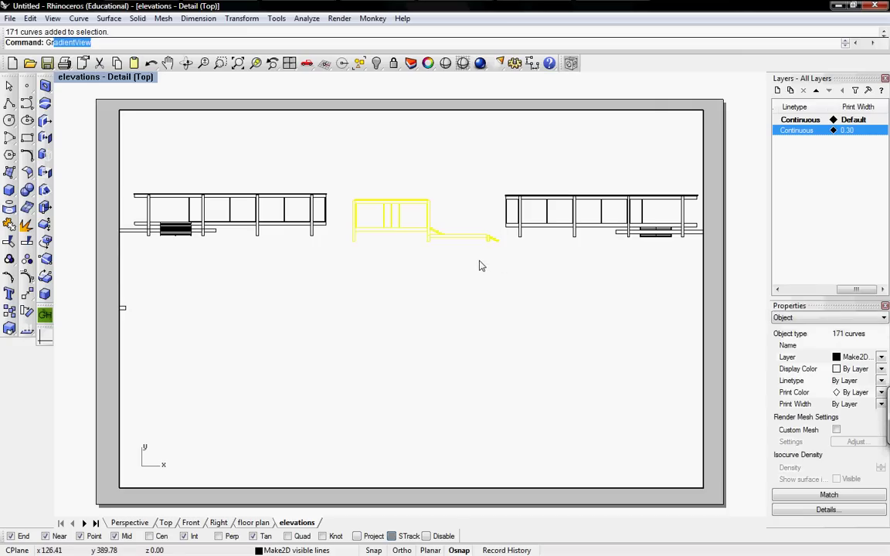
text(oup)
key(Return)
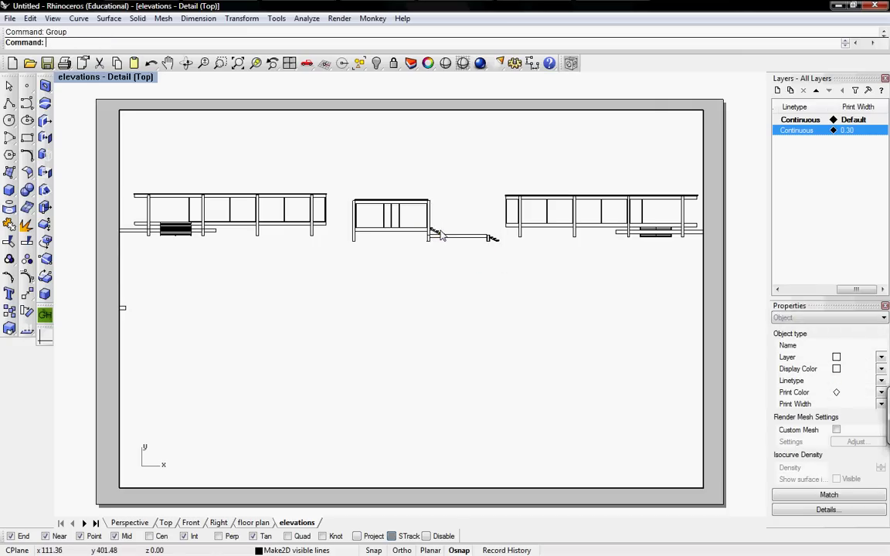
Move the grouped side elevation down to directly beneath the other side elevation, above the floor plans.
drag(429, 215, 419, 386)
right_drag(419, 394, 396, 213)
scroll(393, 249, down, 10)
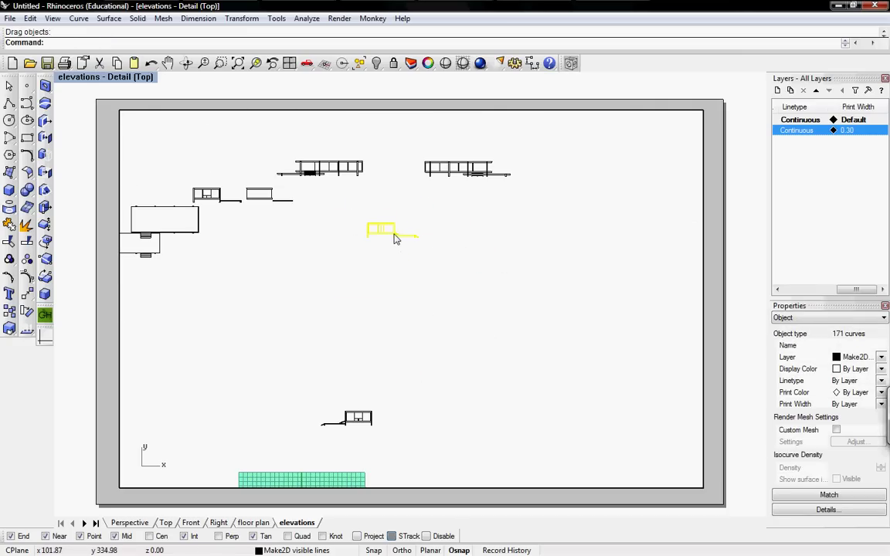
mouse_move(394, 233)
mouse_down()
mouse_move(377, 433)
mouse_move(364, 454)
mouse_move(356, 448)
mouse_up()
right_drag(354, 437, 351, 331)
drag(340, 412, 377, 446)
scroll(363, 433, up, 5)
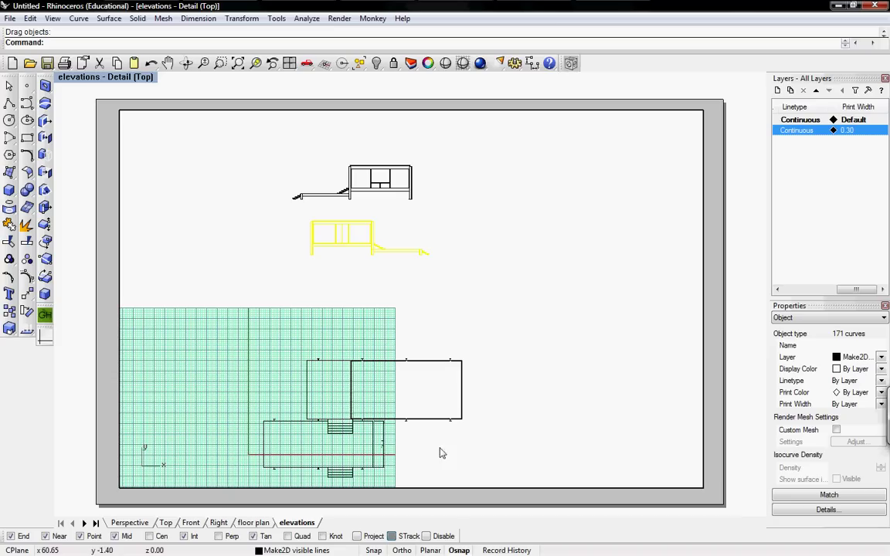
Frame only the two side elevations inside the detail, deselect them and re-enable the elevations page.
right_drag(410, 236, 422, 354)
scroll(380, 313, up, 6)
right_drag(382, 320, 387, 235)
scroll(381, 253, up, 6)
scroll(386, 235, down, 4)
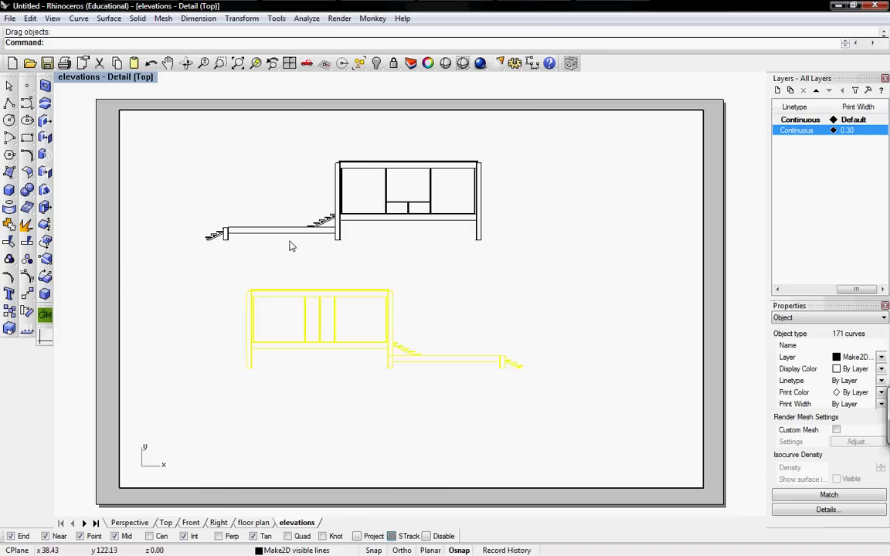
click(196, 159)
right_click(123, 84)
right_click(109, 78)
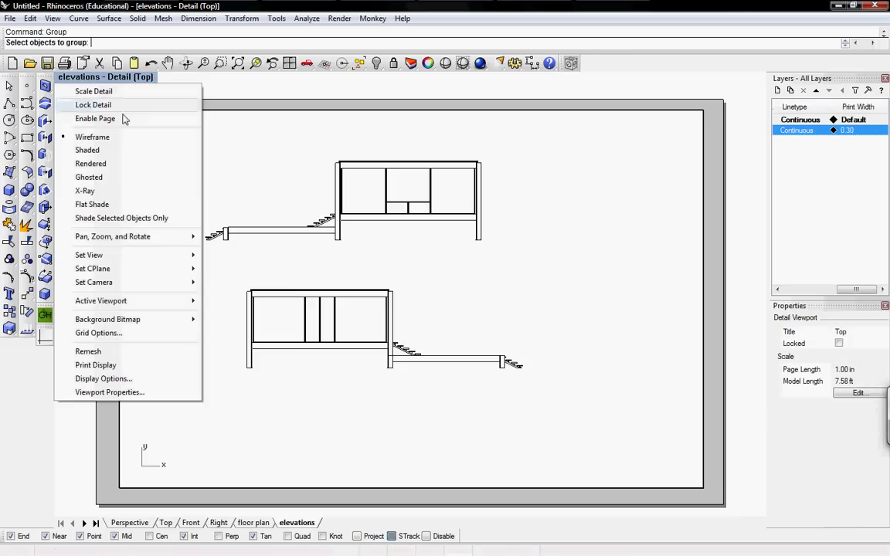
click(106, 120)
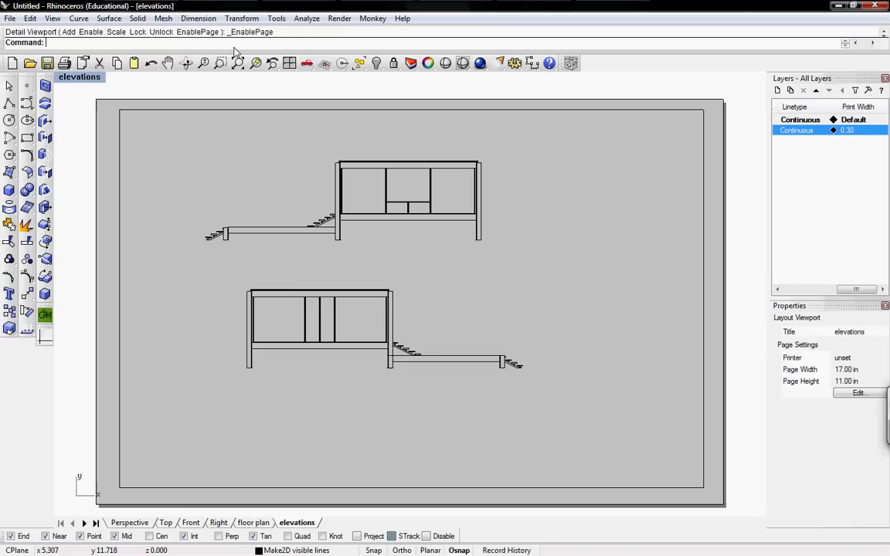
Scale the elevations detail so 1 inch on the page equals 8 ft in the model.
right_click(66, 75)
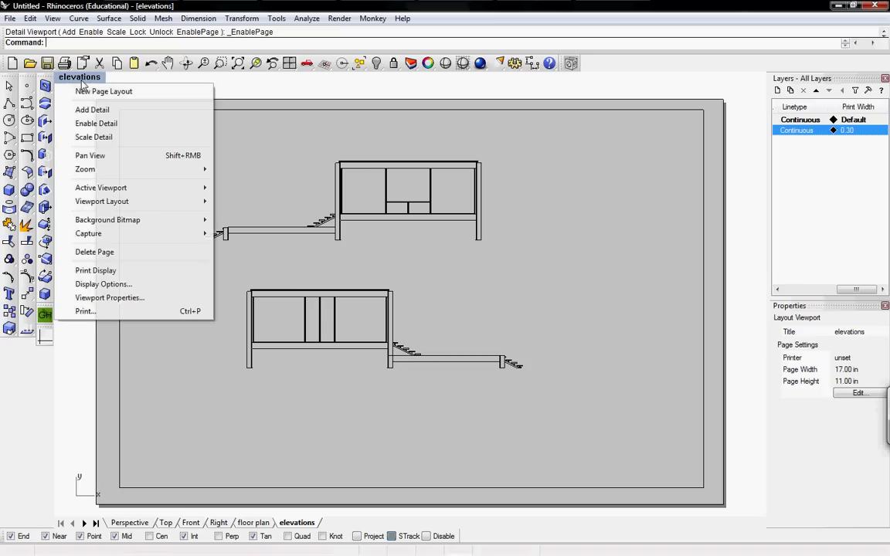
click(93, 138)
click(159, 115)
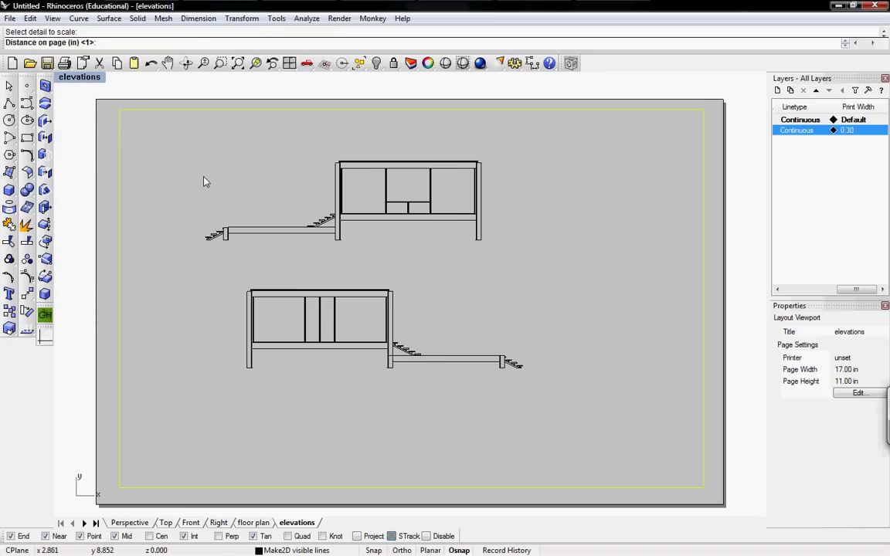
key(Return)
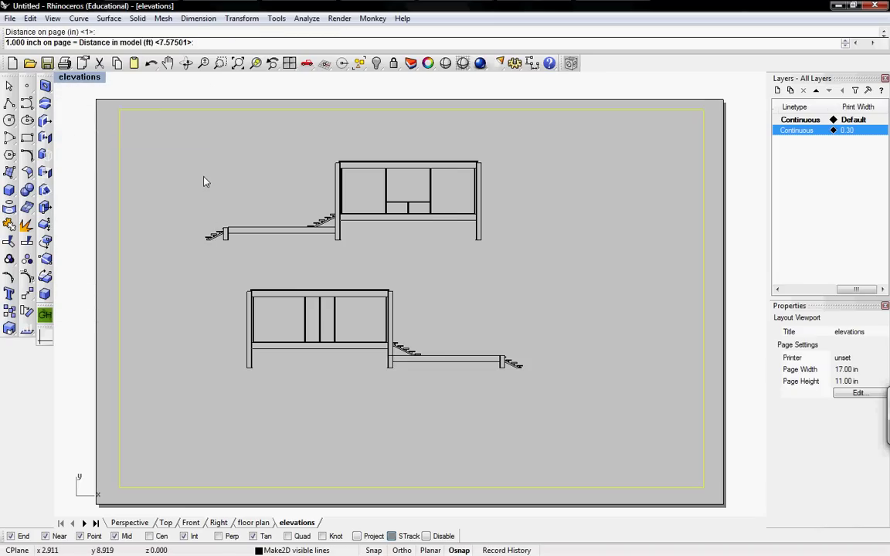
text(8)
key(Return)
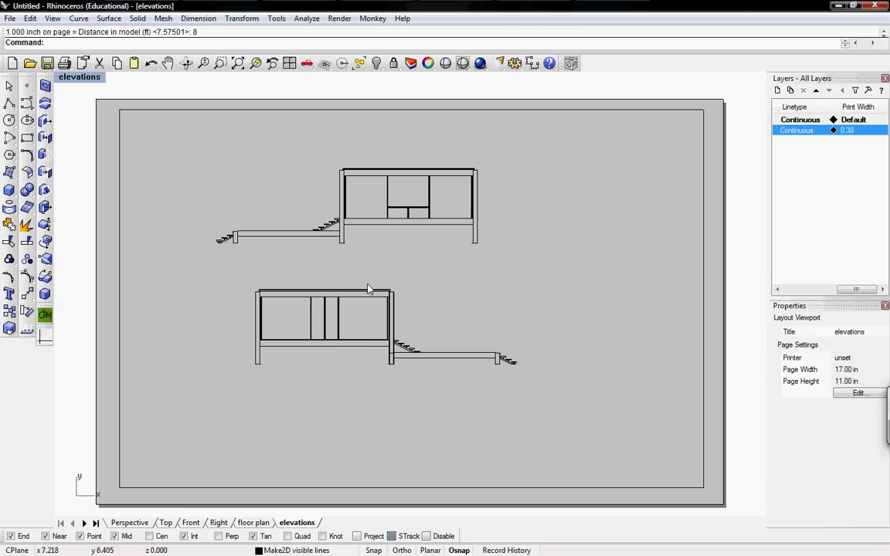
In the Top view, shift the lower side elevation left to line up with the upper one, and return to the elevations page.
click(165, 523)
scroll(378, 328, down, 5)
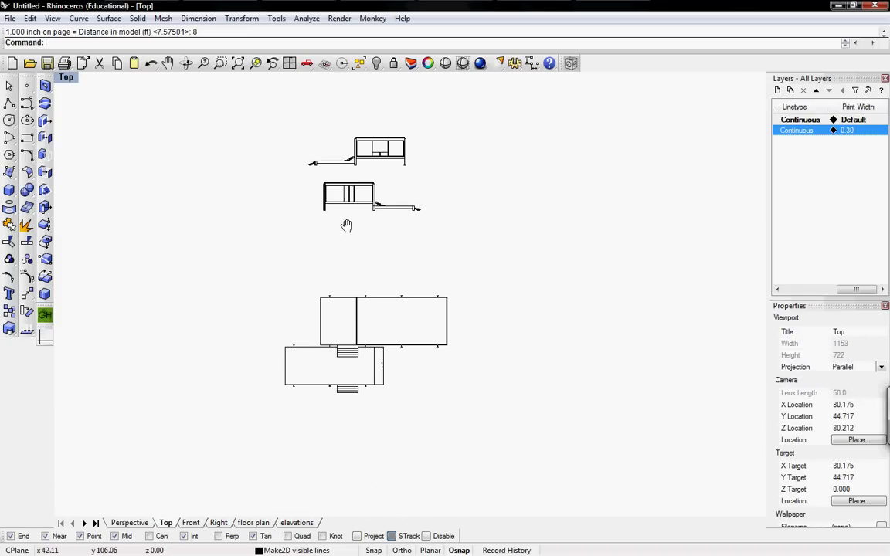
right_drag(346, 225, 348, 316)
scroll(360, 261, up, 6)
drag(353, 289, 324, 289)
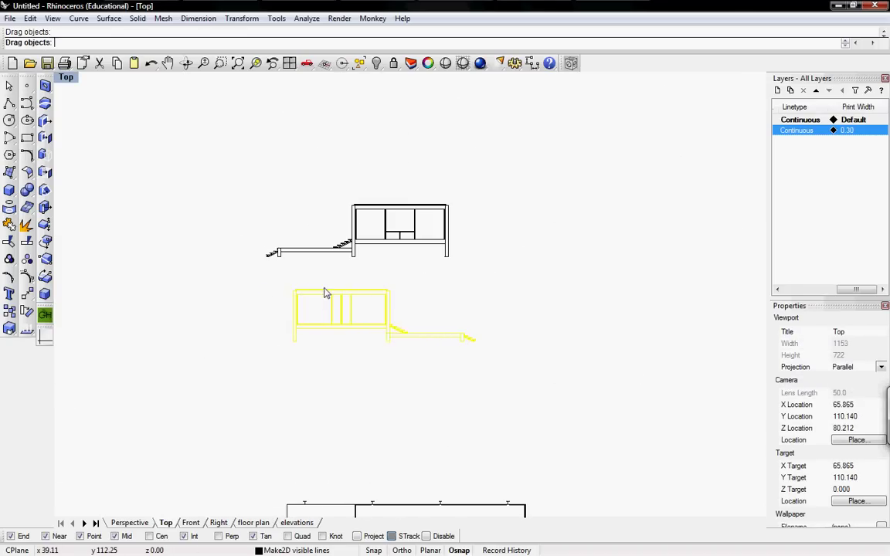
click(303, 524)
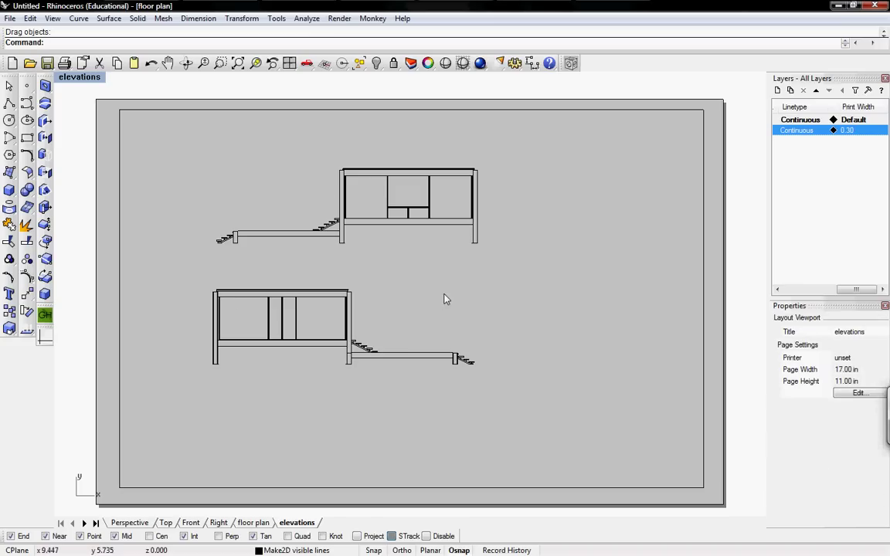
In the Top view, add a vertical dimension for the lower side elevation's height, placed outside its left edge.
click(170, 523)
click(471, 65)
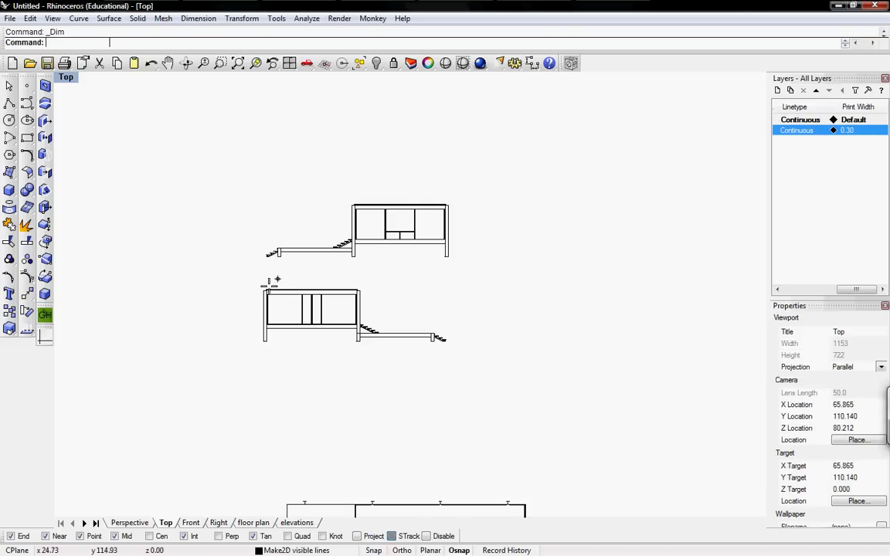
click(262, 338)
click(263, 291)
click(227, 293)
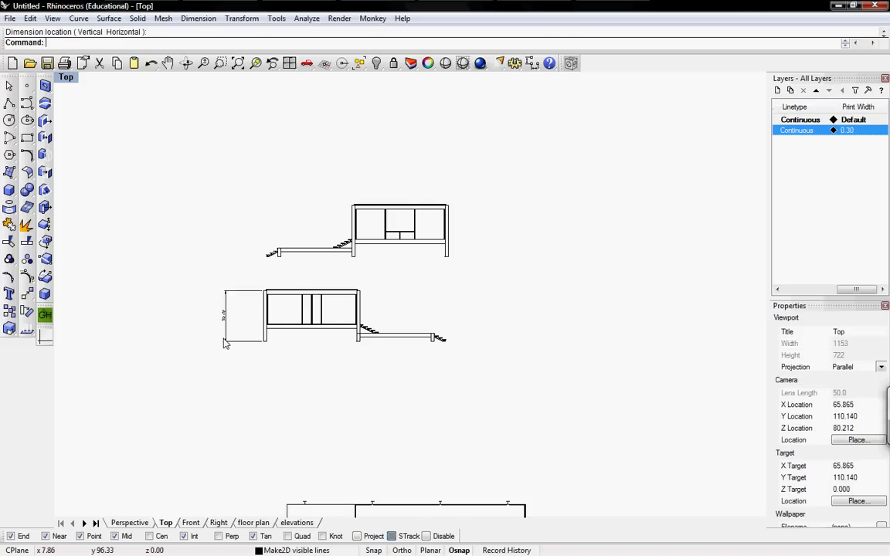
Return from the Top view to the elevations page and open its print setup.
scroll(236, 306, up, 3)
right_drag(408, 363, 368, 386)
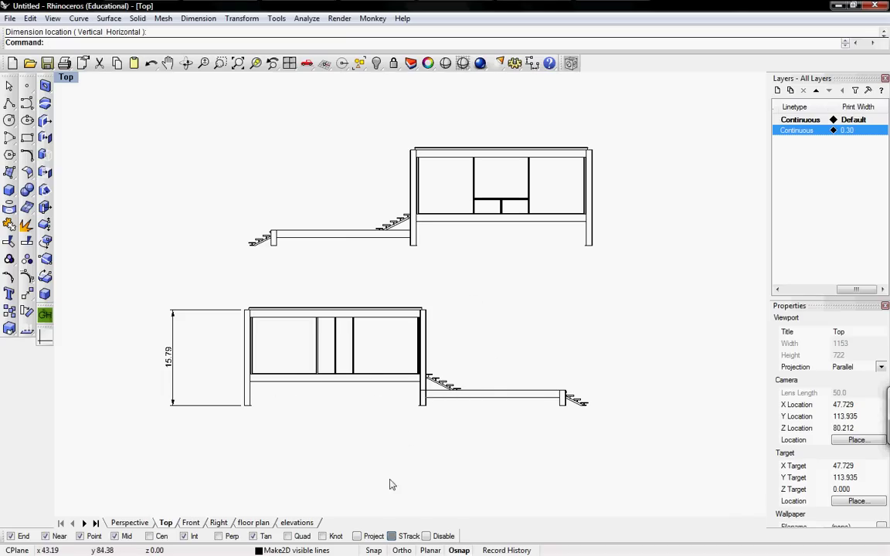
scroll(800, 232, left, 5)
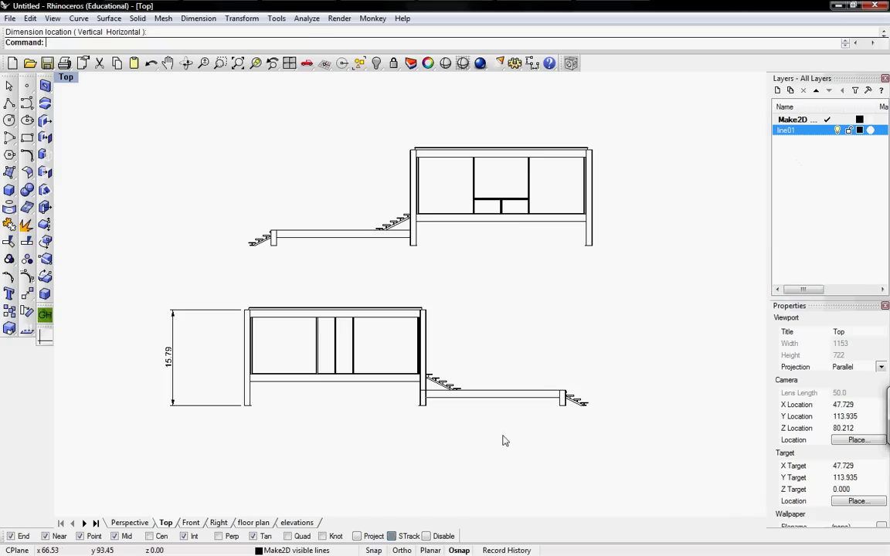
click(297, 523)
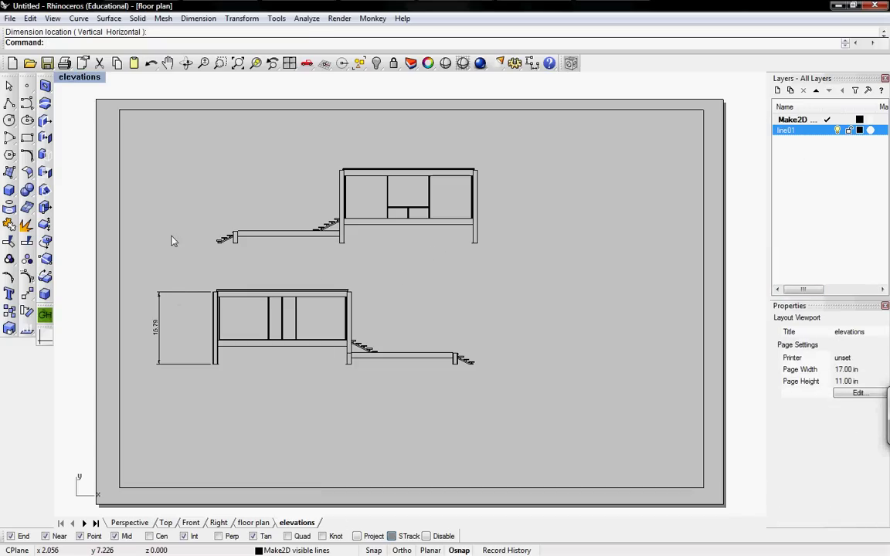
click(10, 17)
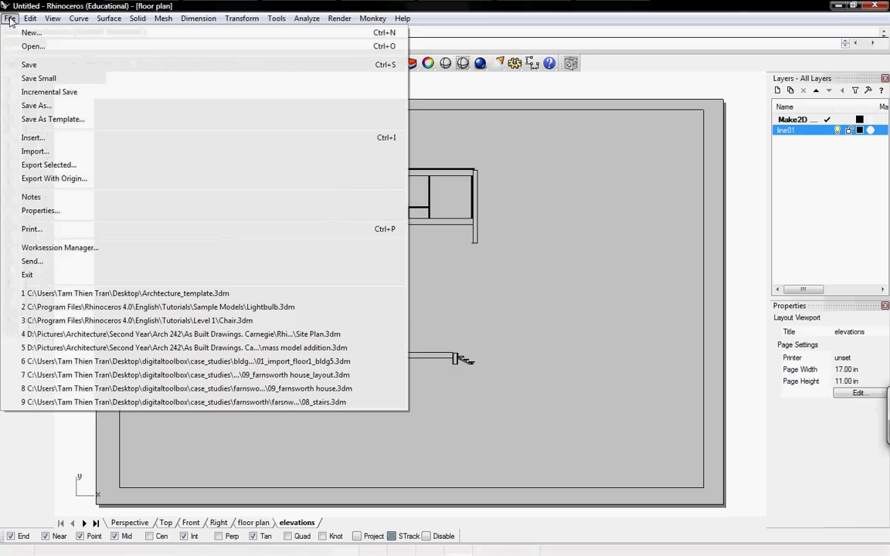
click(32, 229)
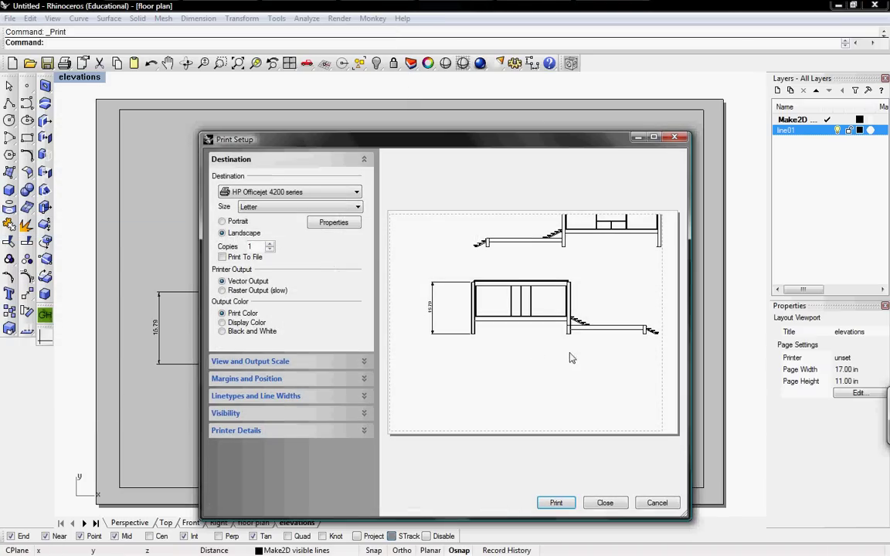
Examine the available print destinations and the paper sizes offered for the HP Officejet 4200 series printer.
click(268, 195)
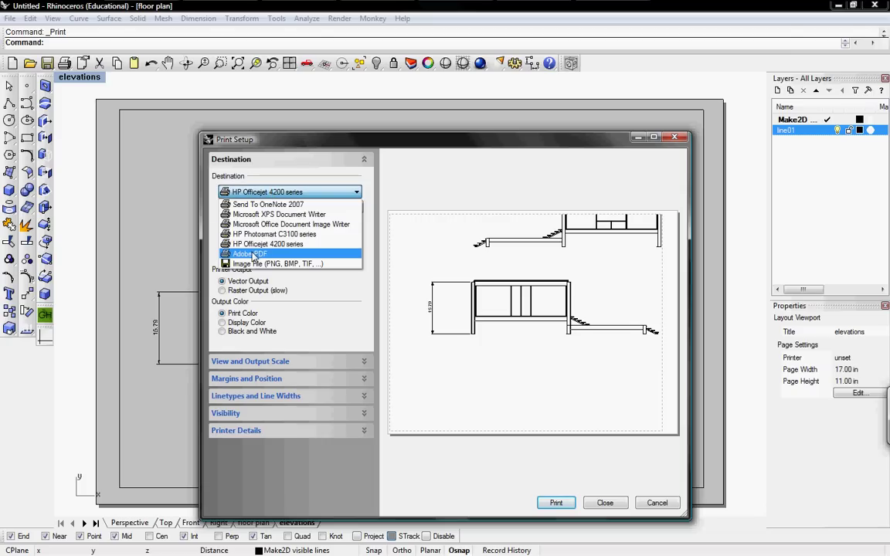
click(271, 192)
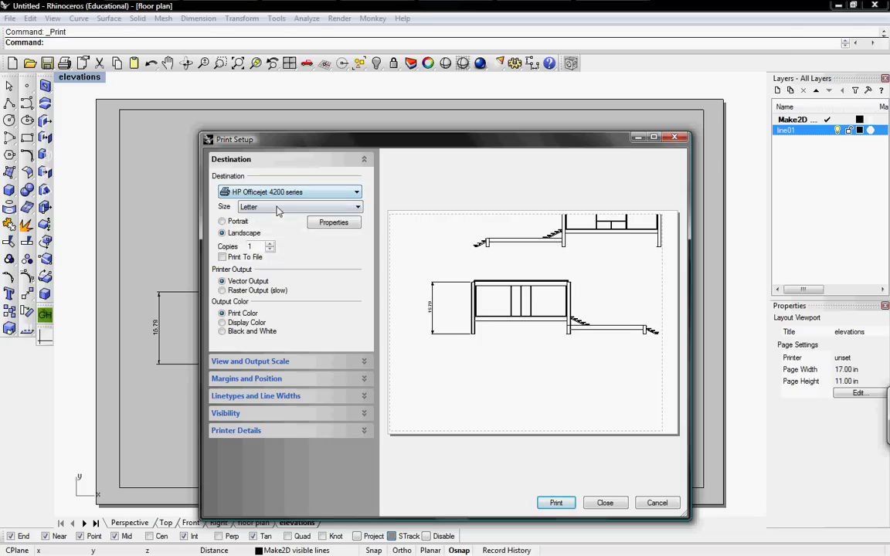
click(274, 209)
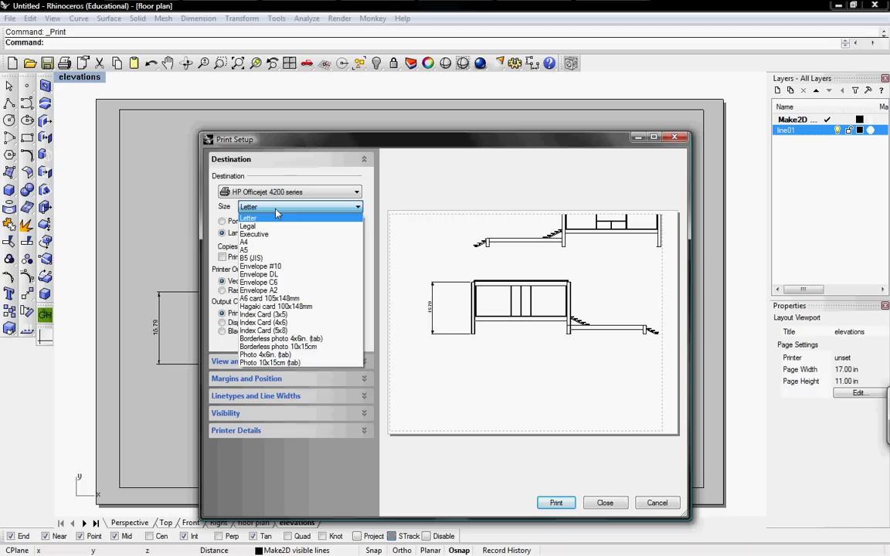
click(277, 210)
click(279, 207)
click(283, 195)
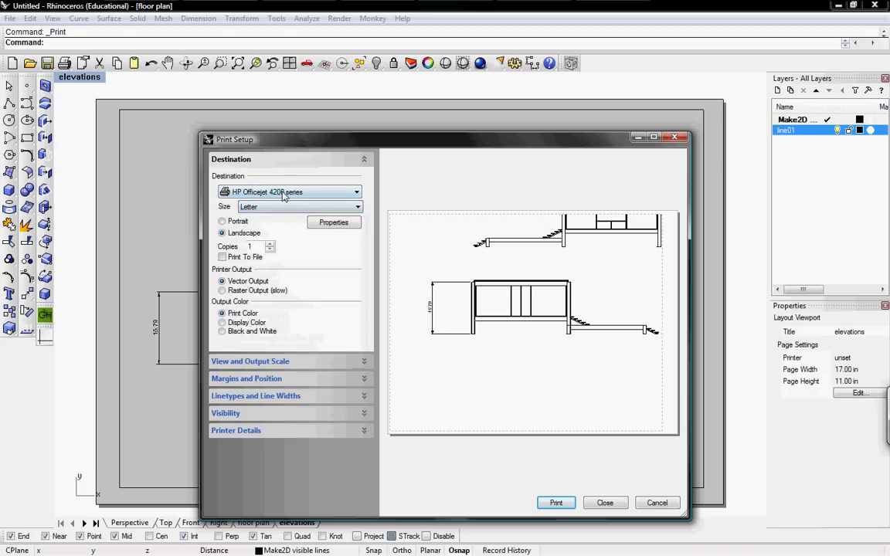
Set the print destination to Adobe PDF and the paper size to Tabloid, and close the print setup without printing.
click(284, 196)
click(278, 252)
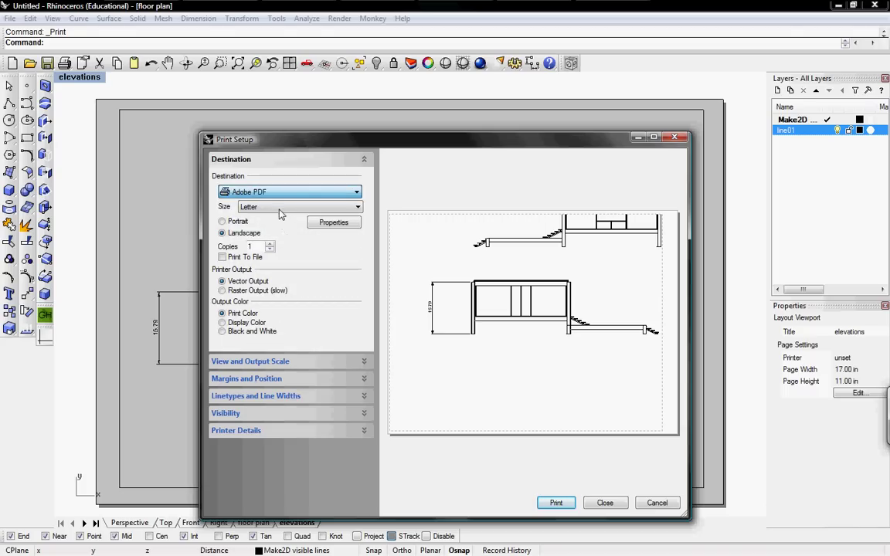
click(281, 208)
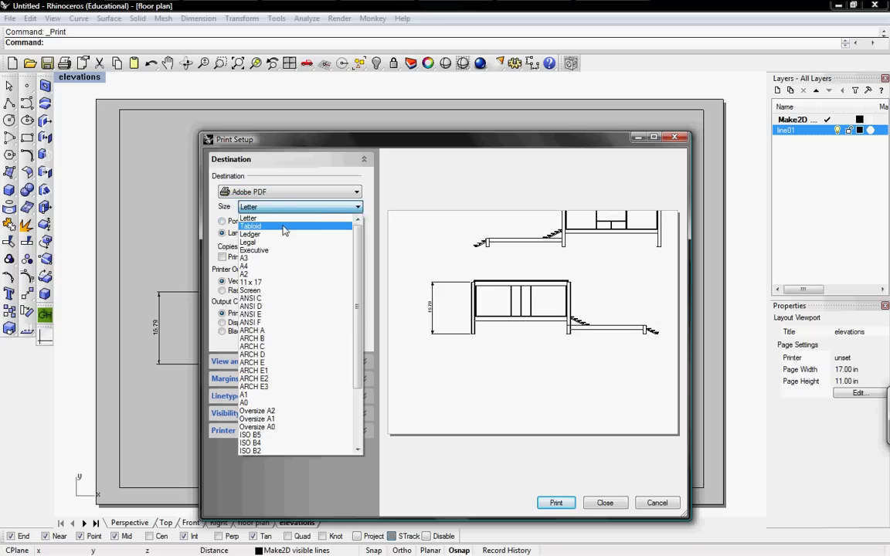
click(284, 226)
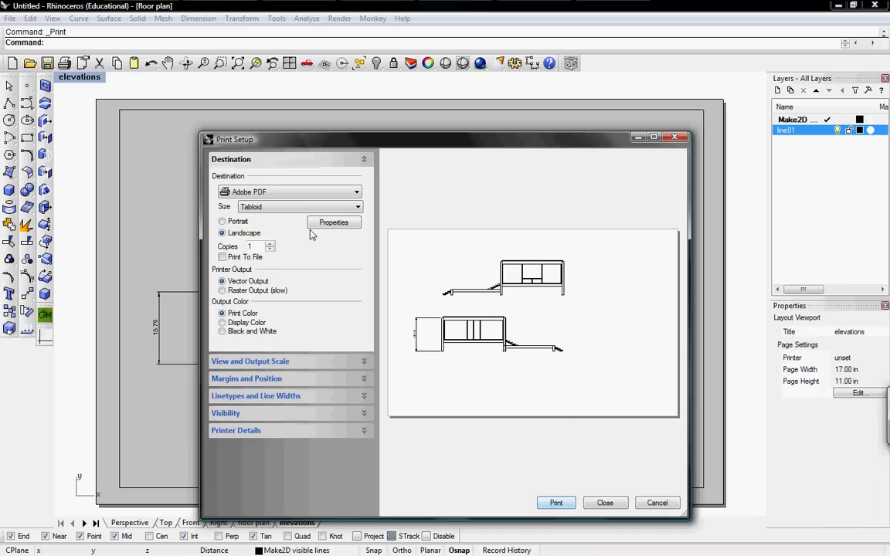
click(282, 191)
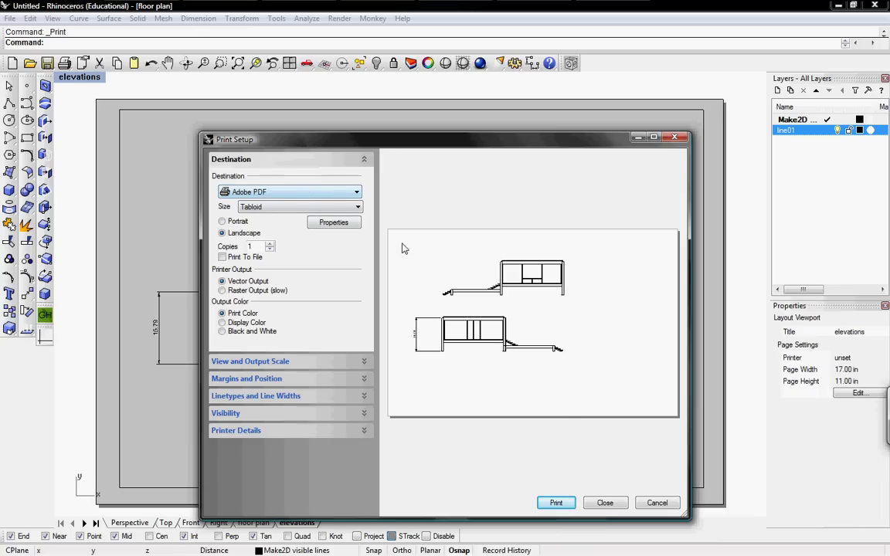
click(602, 501)
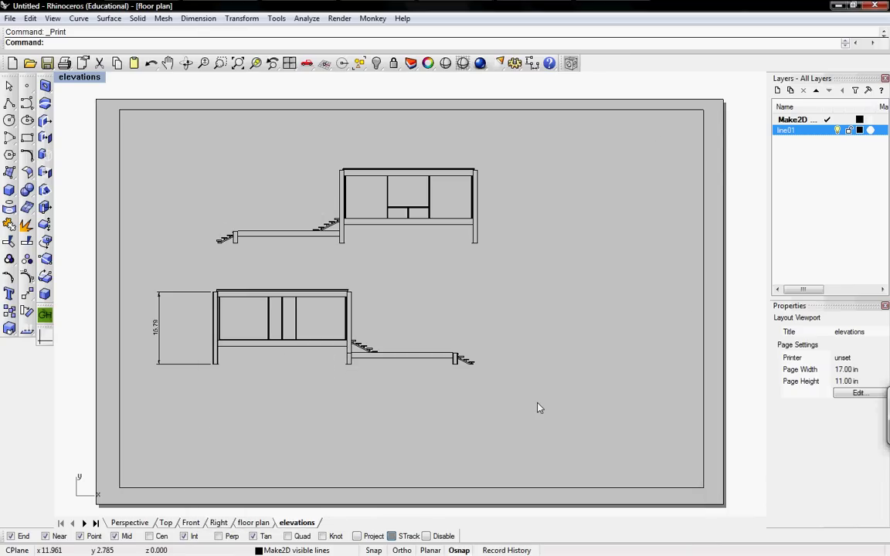